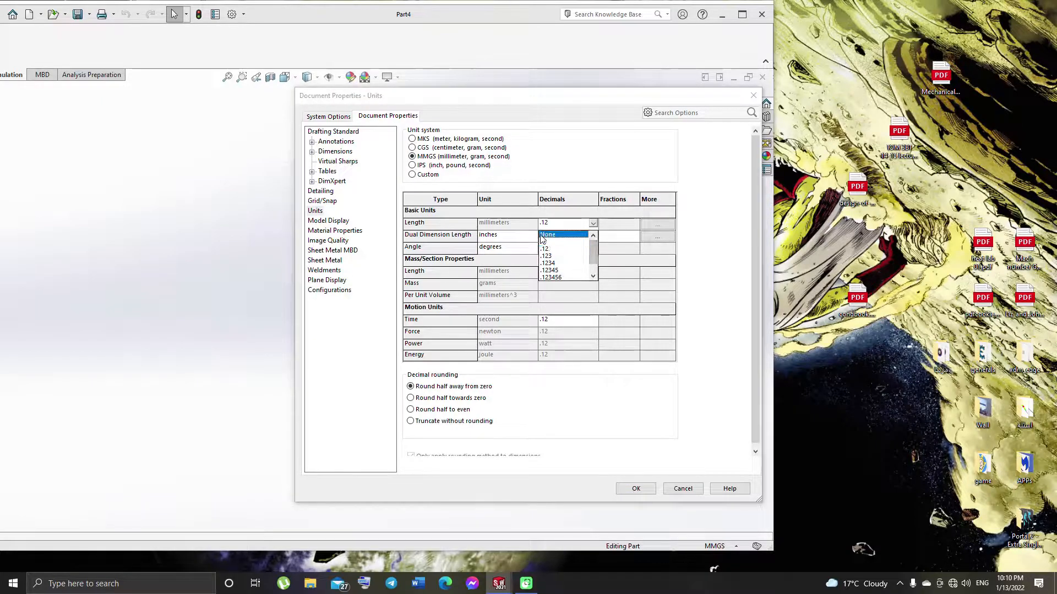
Set the document's basic length unit to no decimal places, accept the settings, and enlarge the program window to full screen
click(547, 234)
click(636, 489)
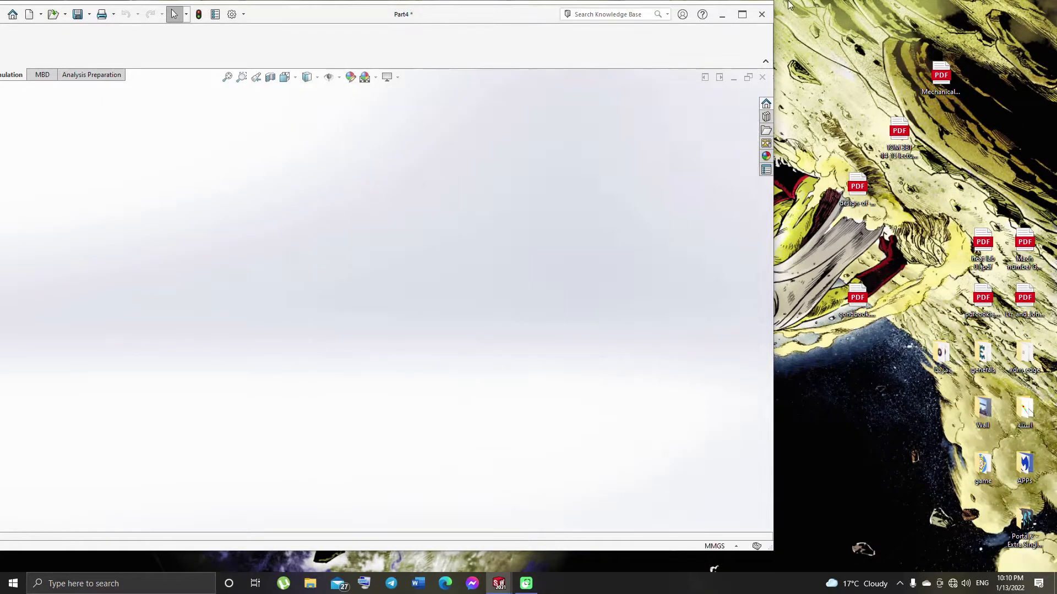
click(742, 14)
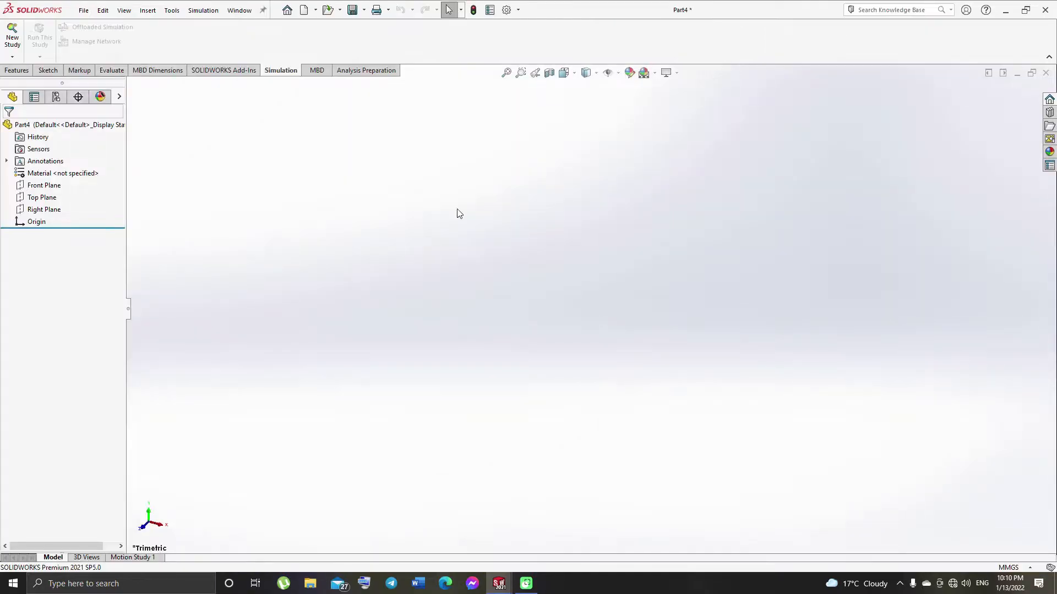
Sketch a center rectangle about 31 mm wide on the Right Plane, centered on the origin
click(50, 212)
click(110, 194)
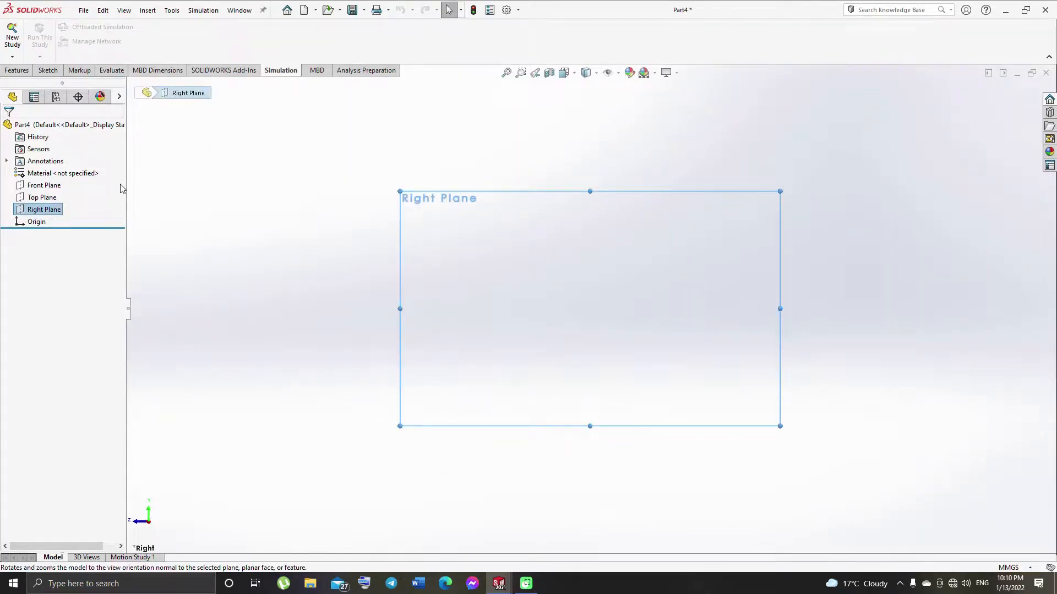
click(47, 70)
click(82, 41)
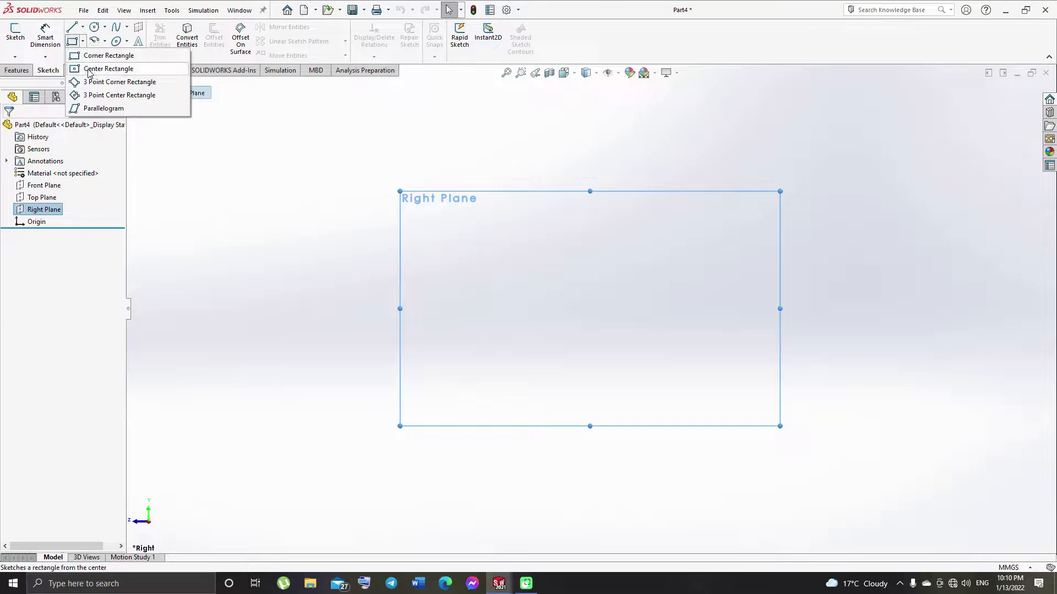
click(109, 68)
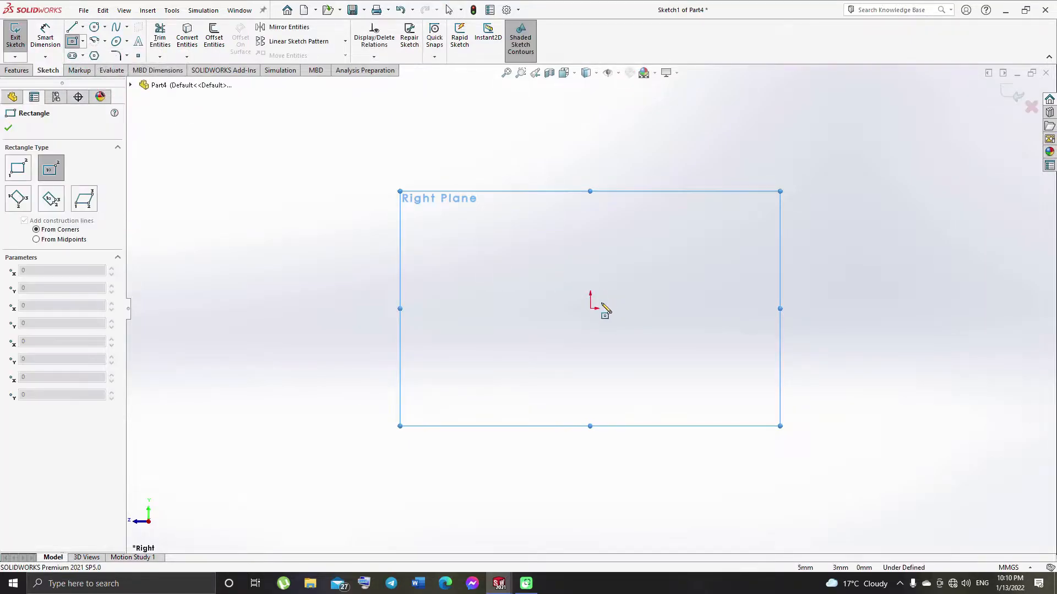
drag(590, 308, 623, 261)
Dimension the rectangle with a width of 10 mm and a height of 20 mm
click(46, 36)
click(578, 261)
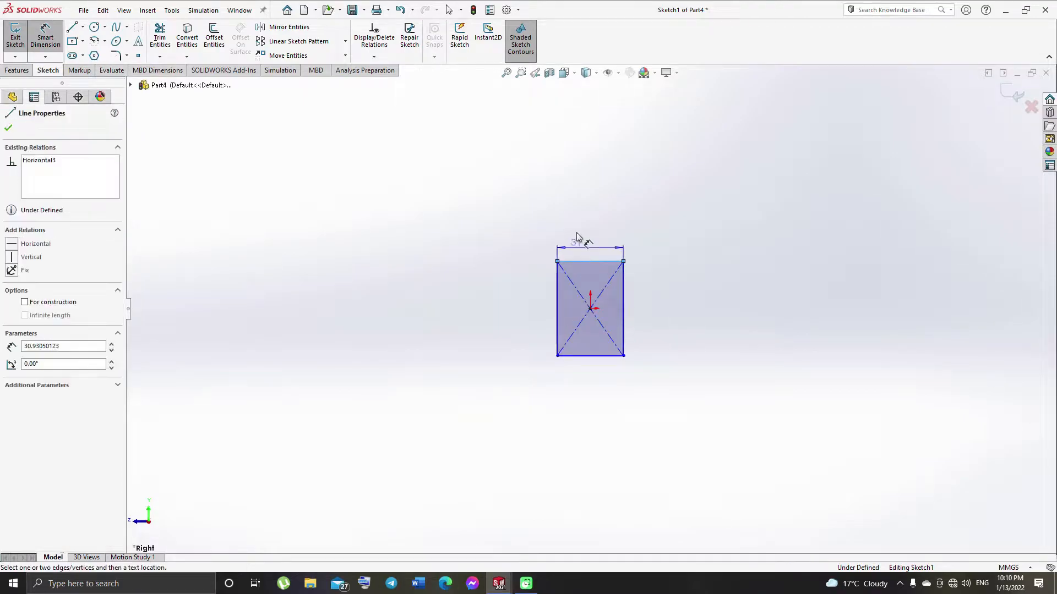
click(578, 231)
text(10)
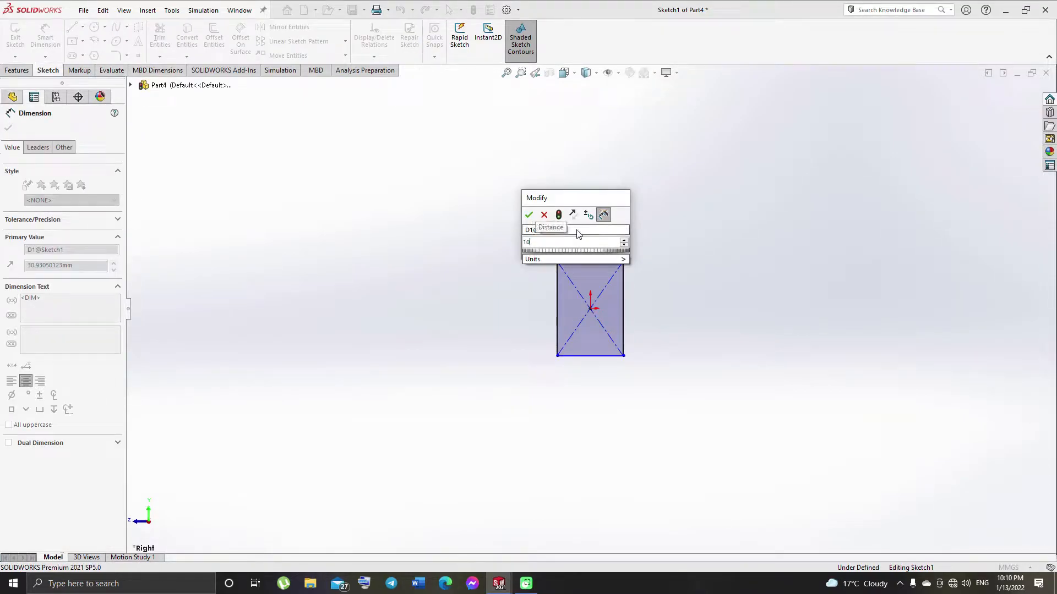
key(Return)
click(624, 308)
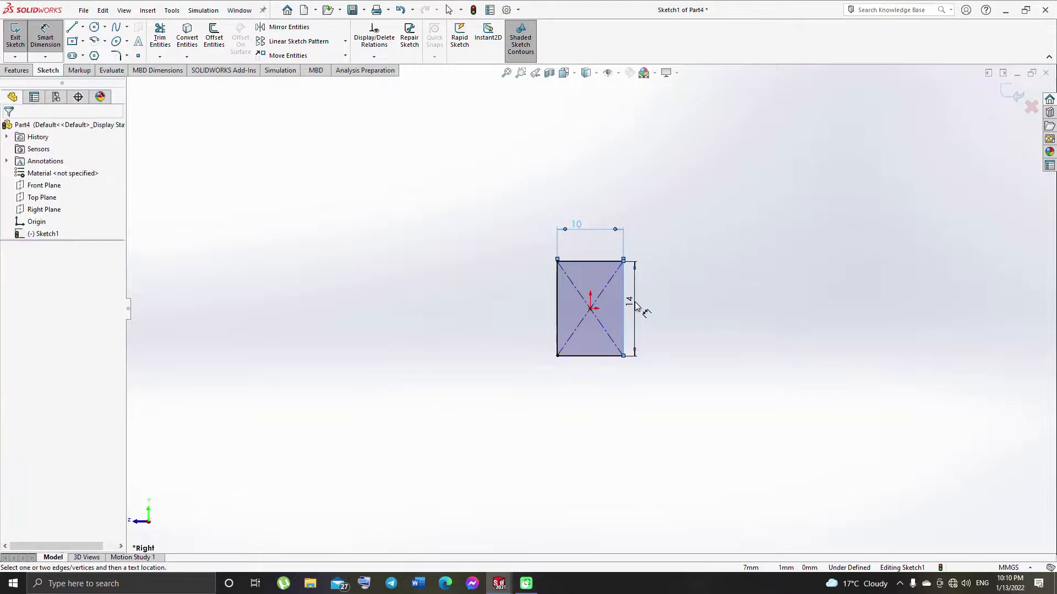
click(636, 306)
text(20)
key(Return)
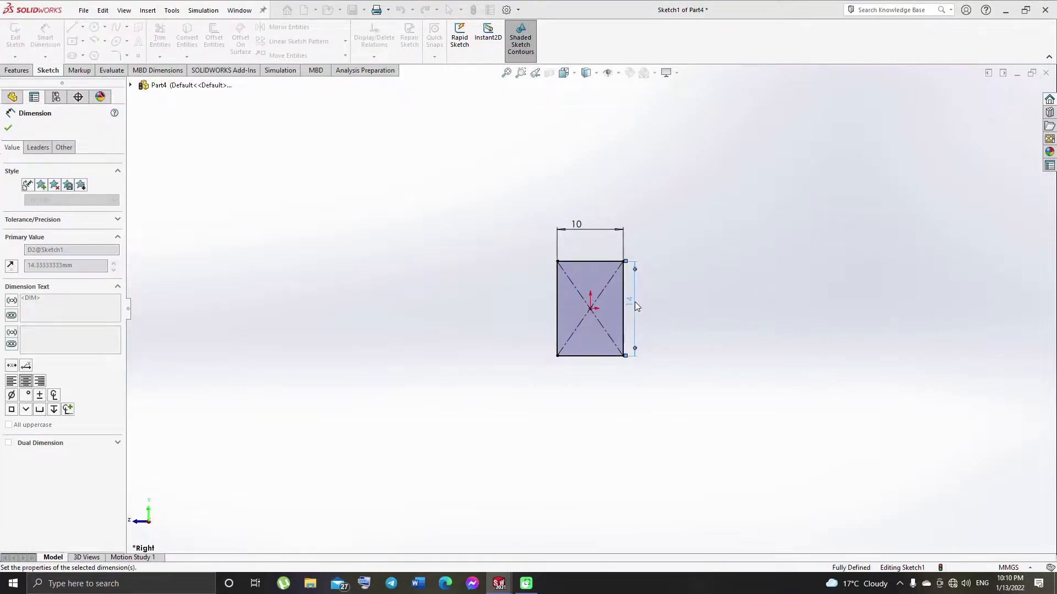
click(11, 128)
Extrude the rectangle sketch as a blind boss 100 mm deep
click(19, 70)
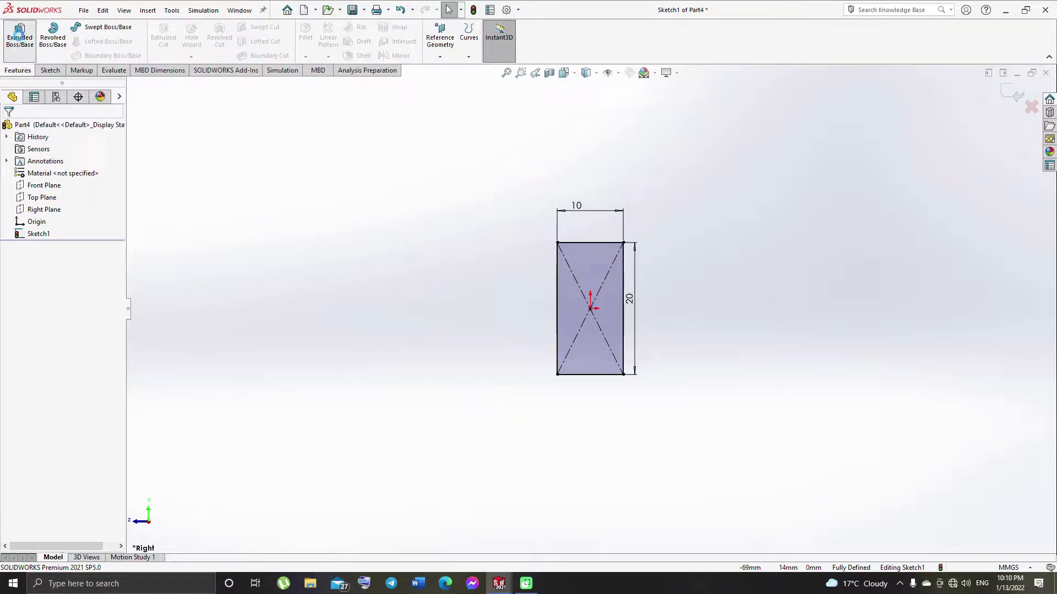
click(18, 34)
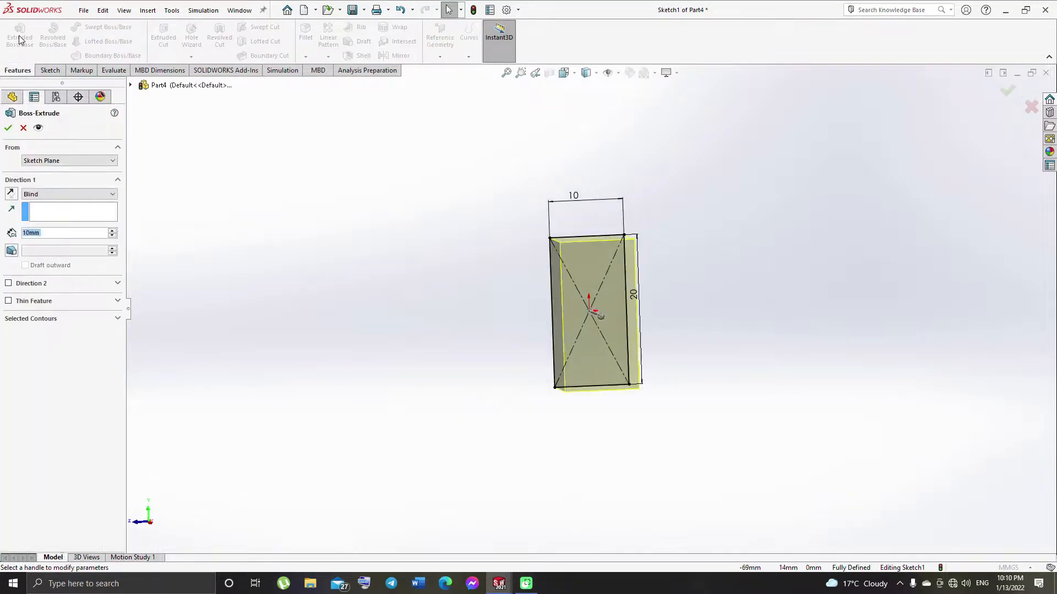
click(31, 233)
text(0)
key(Return)
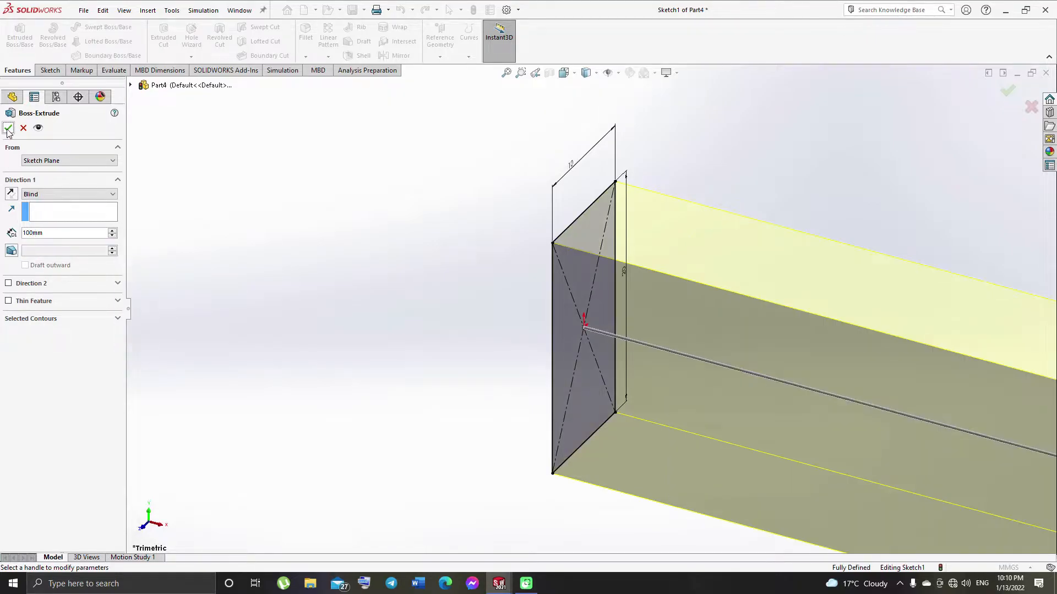
click(7, 129)
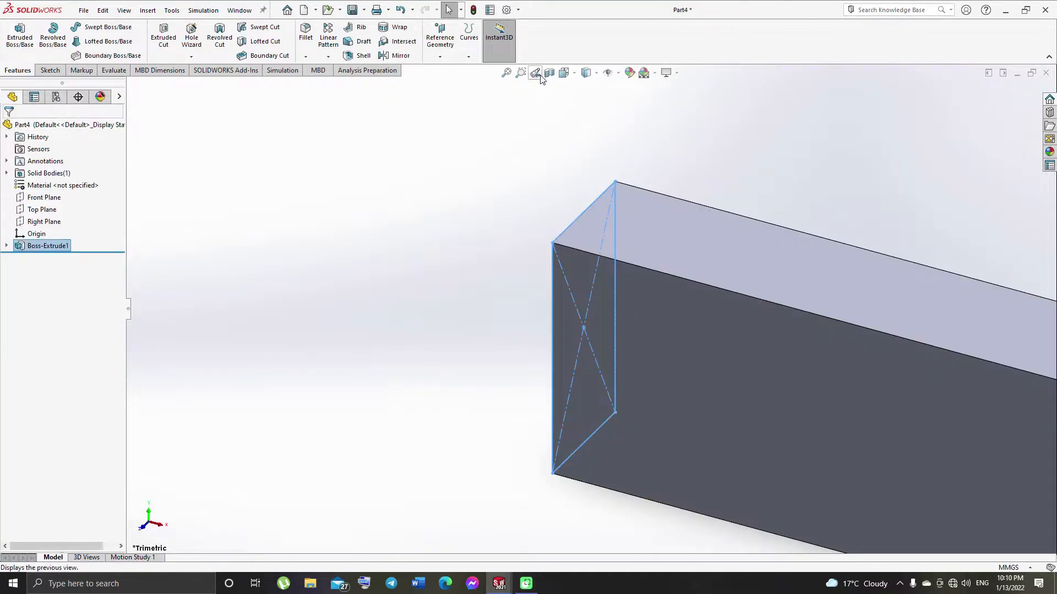
Create a reference axis where the beam's end face at the origin intersects the Top Plane
click(507, 72)
click(323, 375)
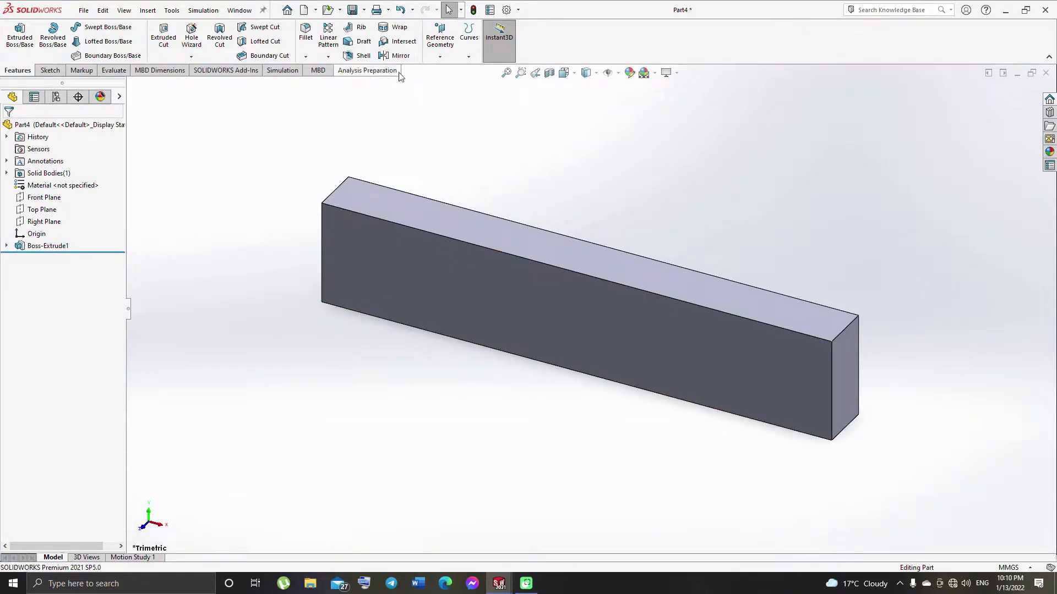
click(447, 59)
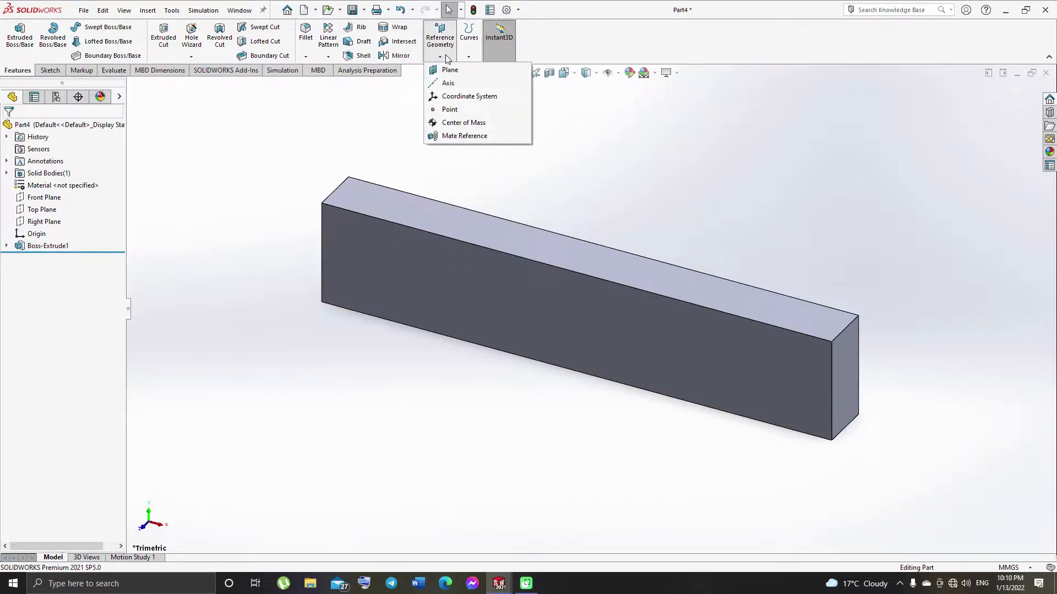
click(447, 82)
middle_drag(240, 222, 333, 250)
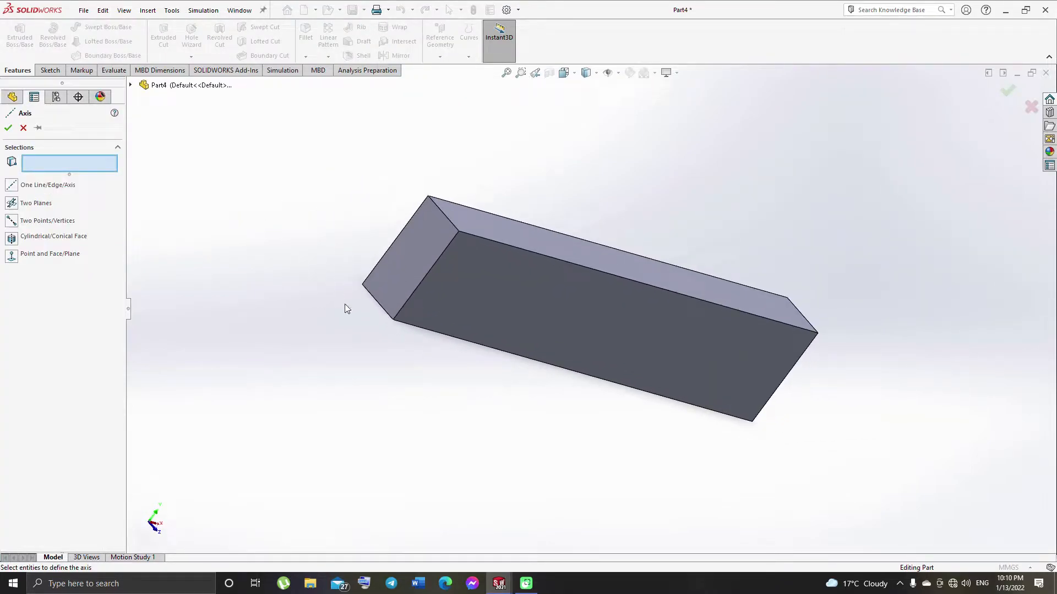
click(408, 279)
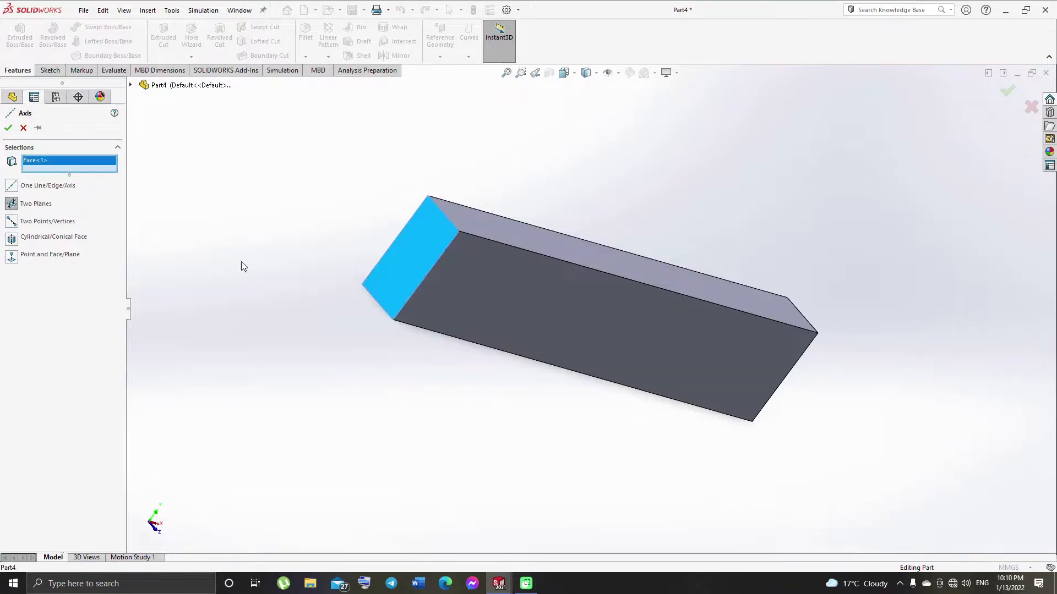
click(131, 86)
click(177, 171)
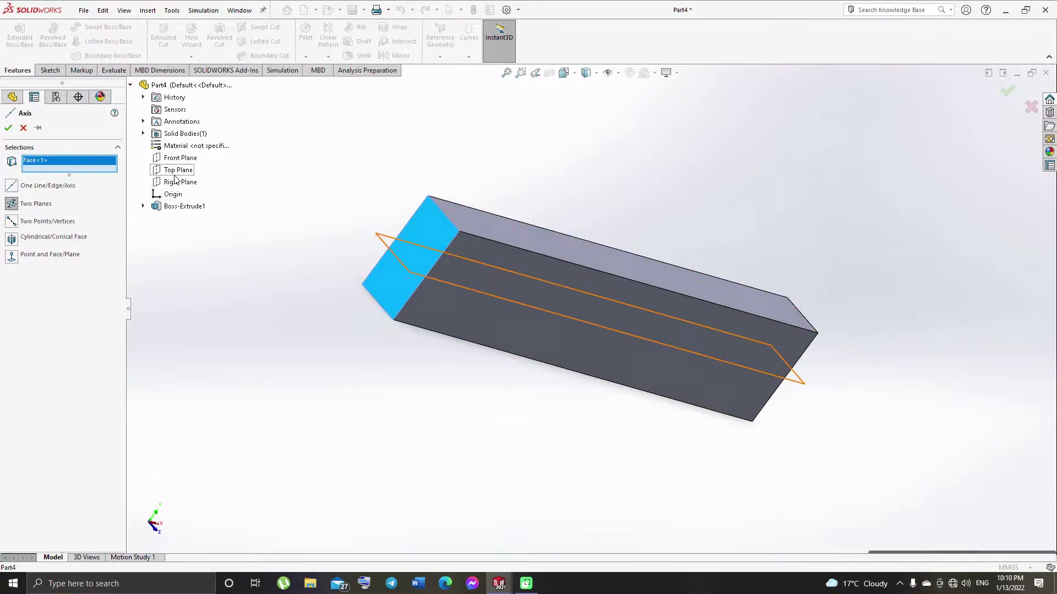
click(9, 128)
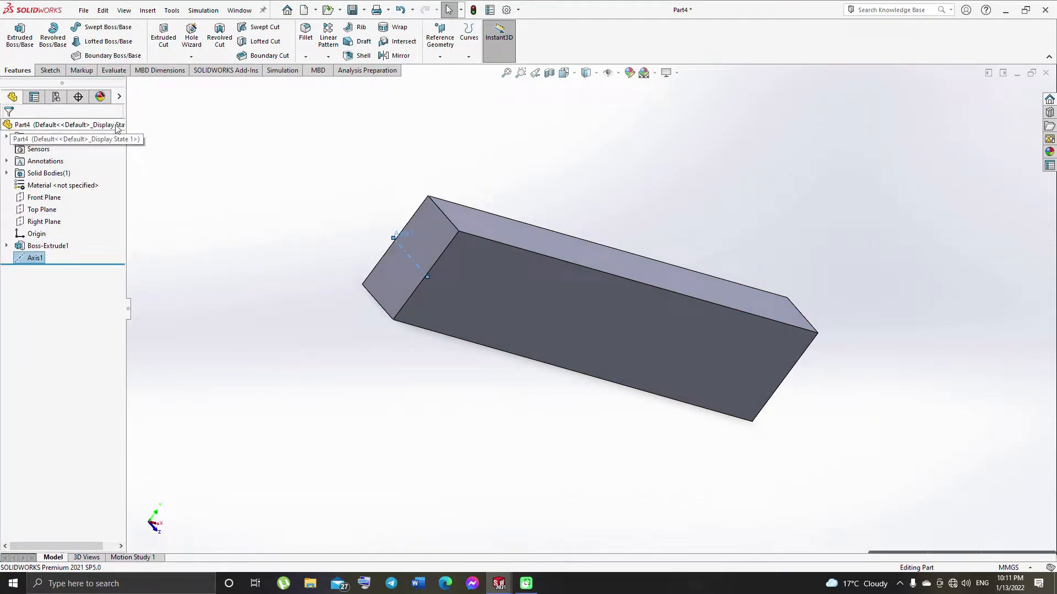
Create a second reference axis where the beam's far end face intersects the Top Plane
click(440, 56)
click(446, 83)
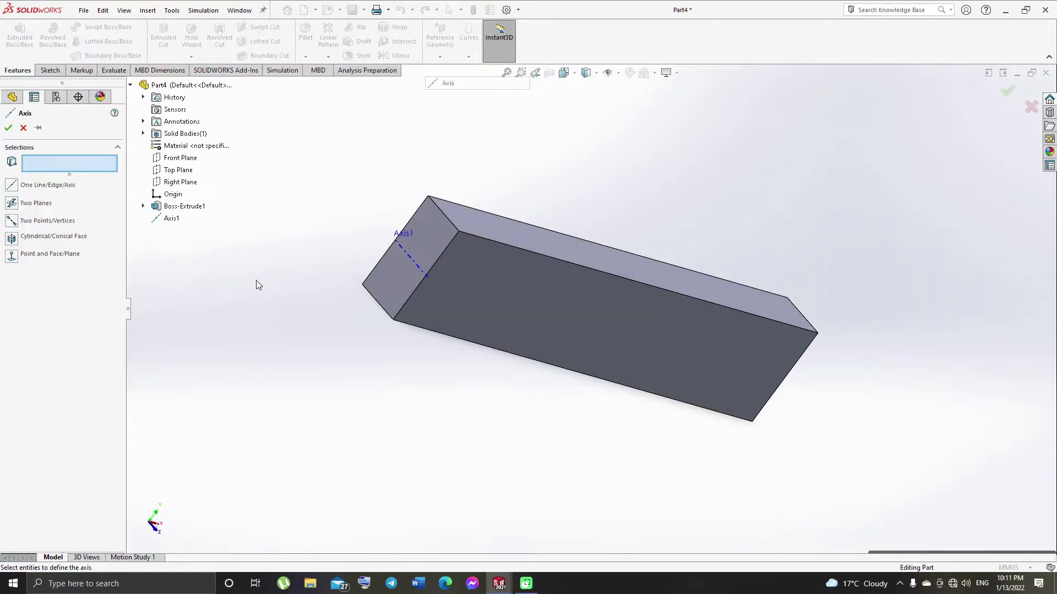
middle_drag(688, 367, 534, 352)
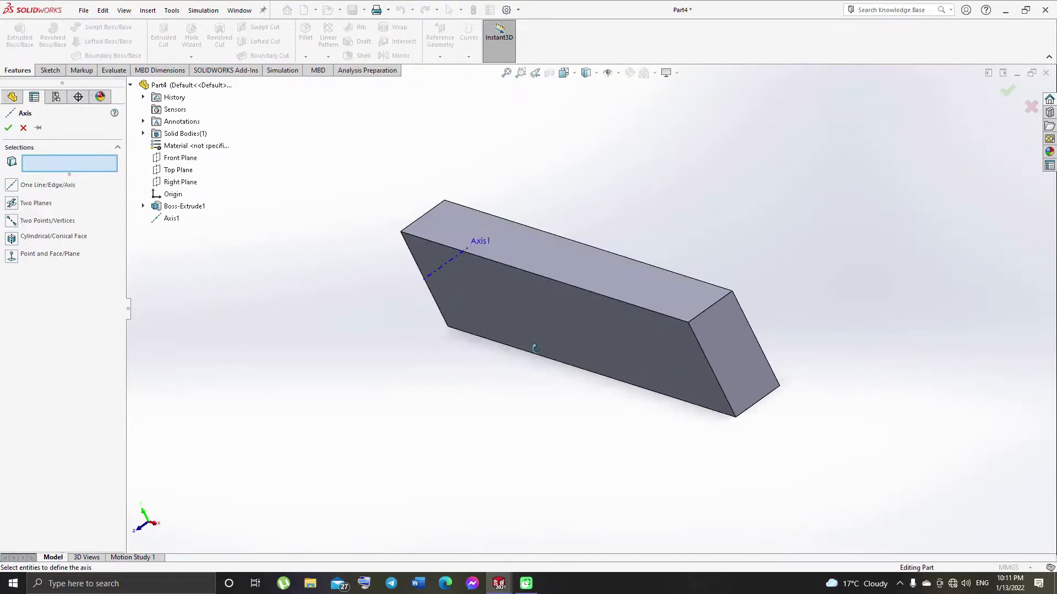
click(721, 341)
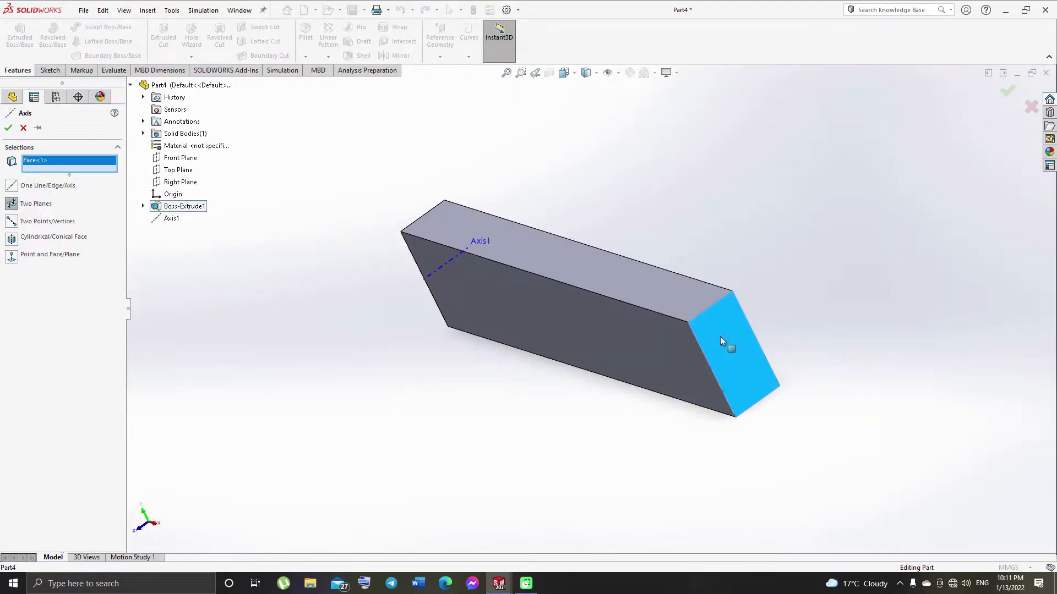
click(178, 169)
click(9, 128)
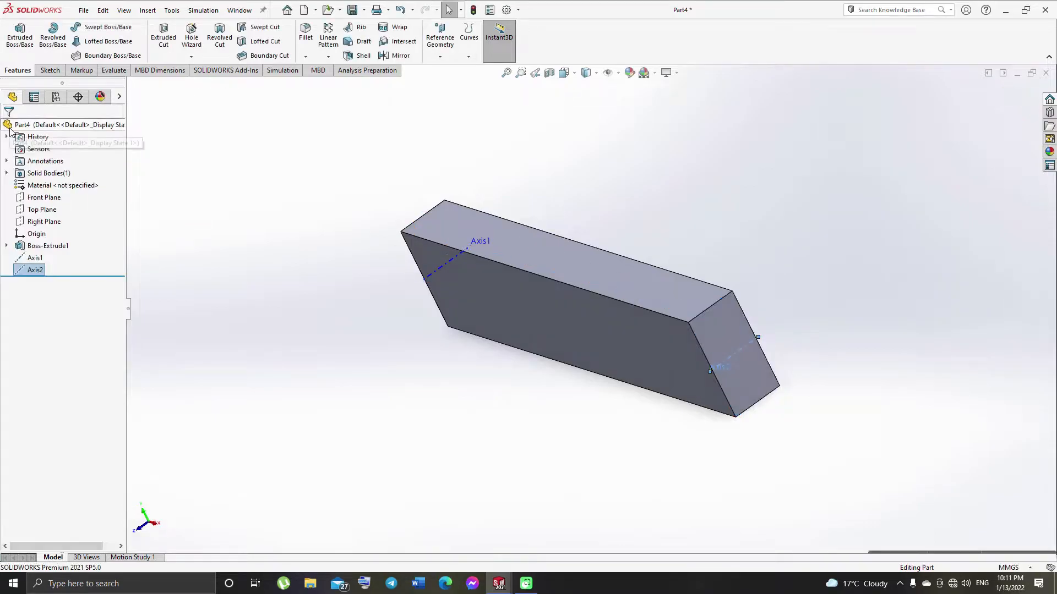
Create a static simulation study for the beam, entering a person's first name as the study name
click(575, 75)
click(627, 104)
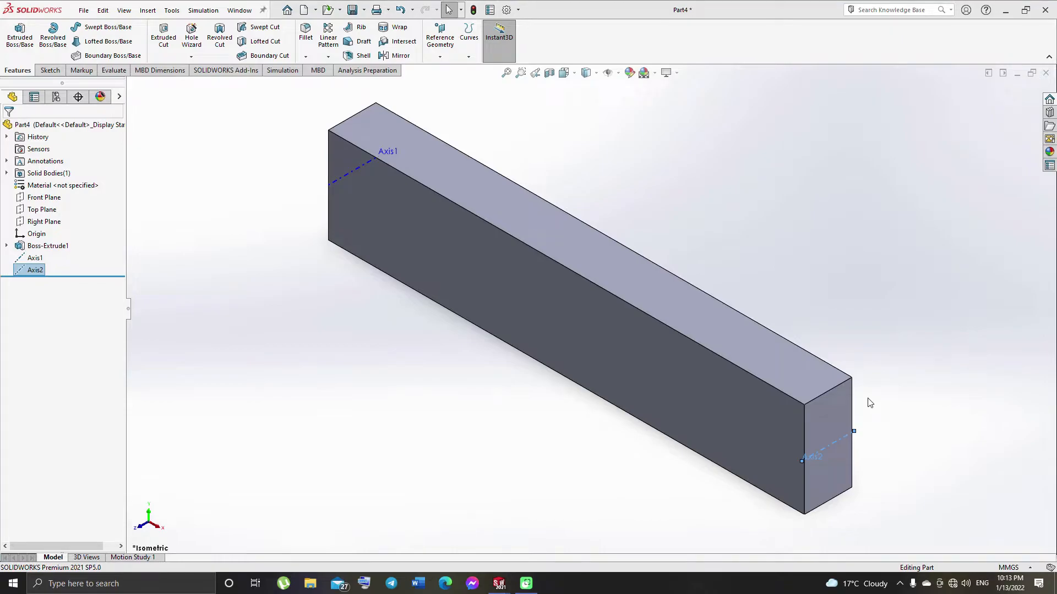
click(282, 71)
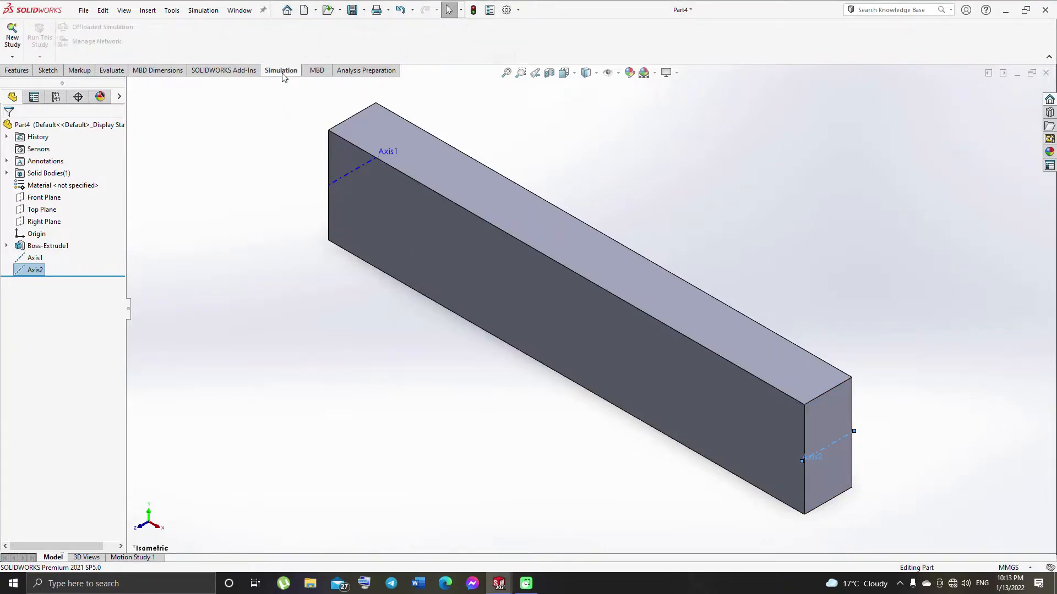
click(12, 38)
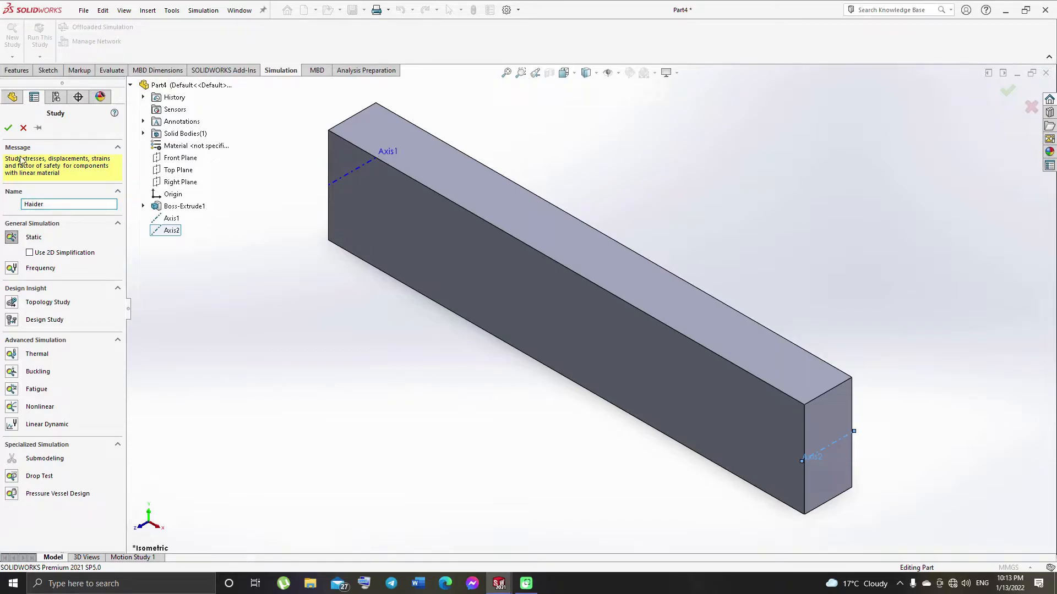
click(8, 128)
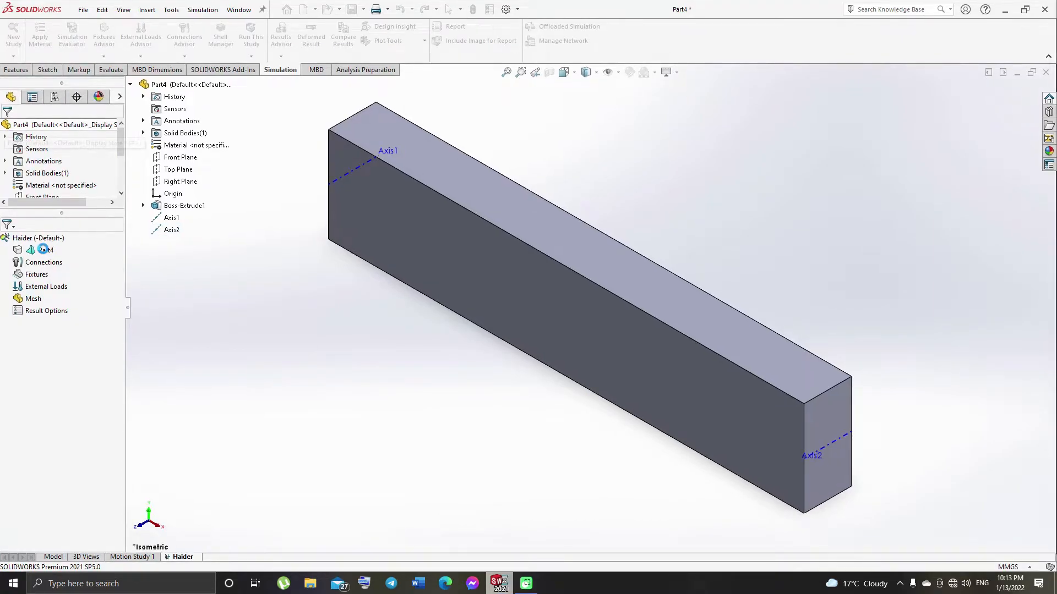
Apply Alloy Steel from the material library to the part in the study
right_click(46, 252)
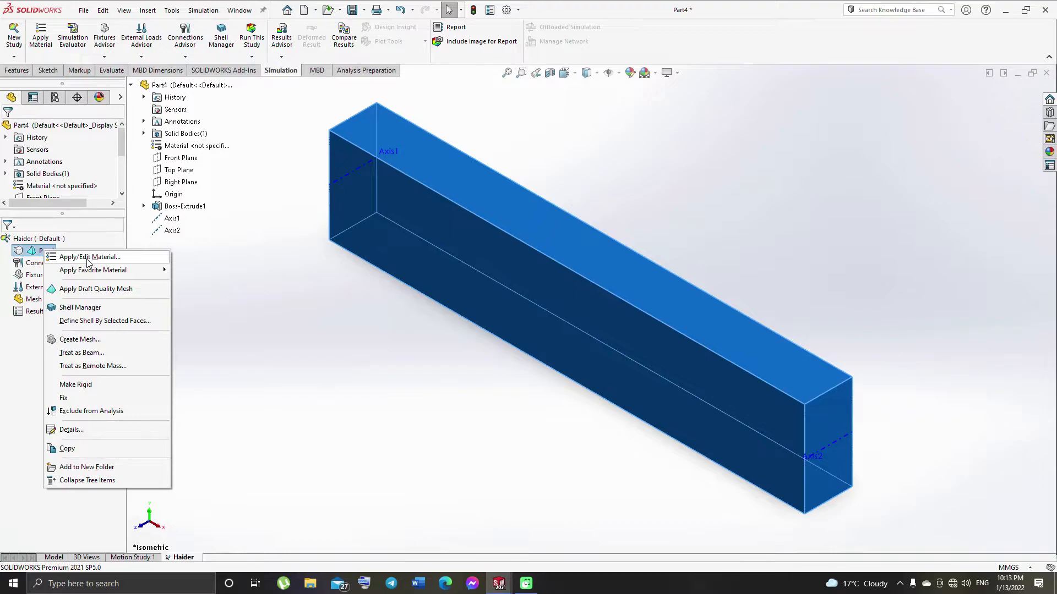
click(87, 258)
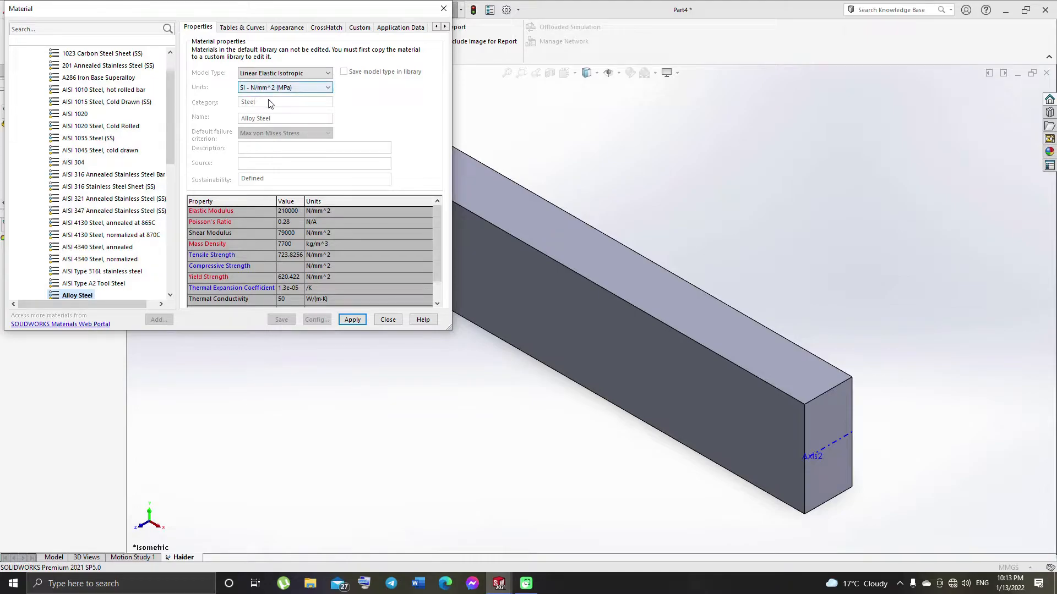
click(352, 319)
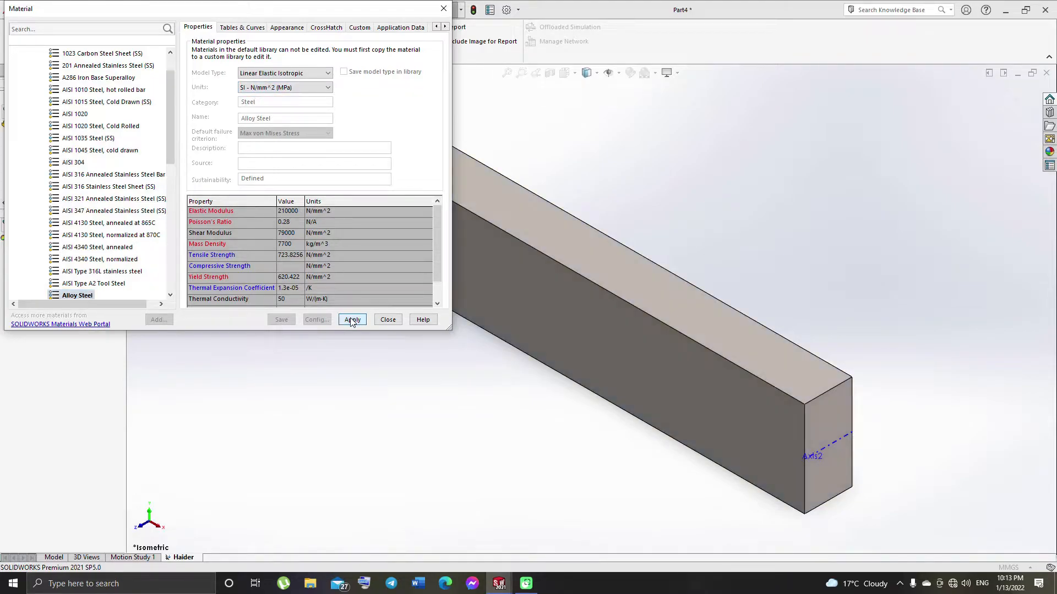
click(385, 319)
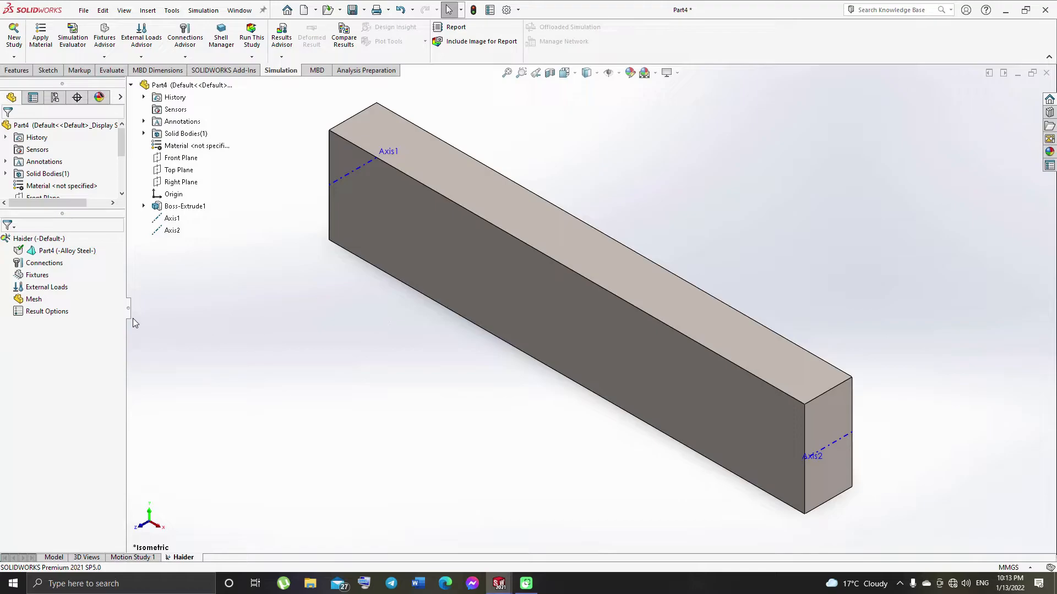
Add a Fixed Geometry fixture to the short bottom edge of the beam's end face at the origin
right_click(40, 277)
click(63, 300)
middle_drag(209, 230, 325, 279)
click(304, 253)
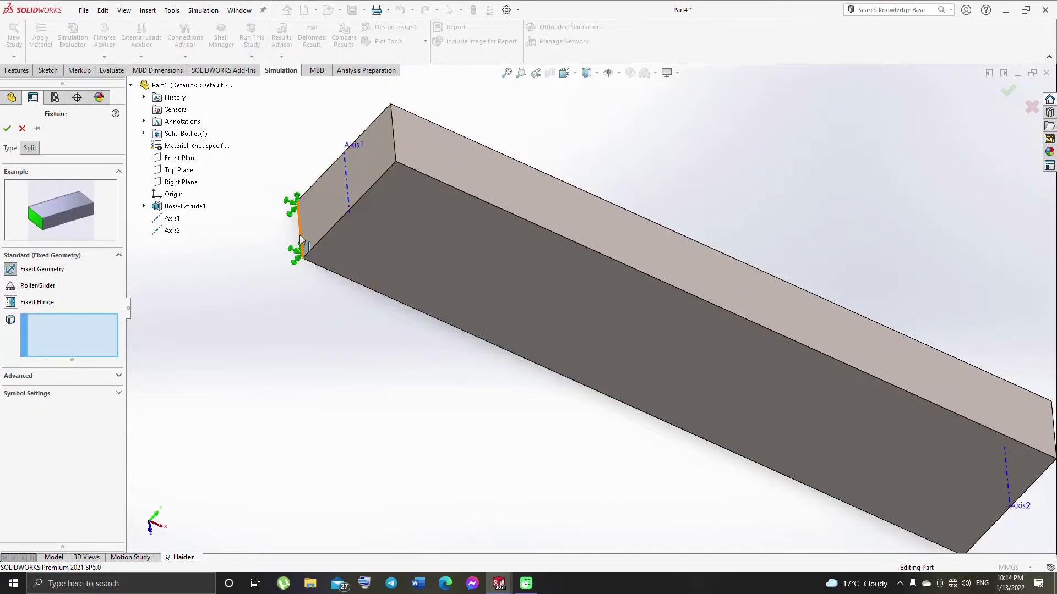
click(300, 241)
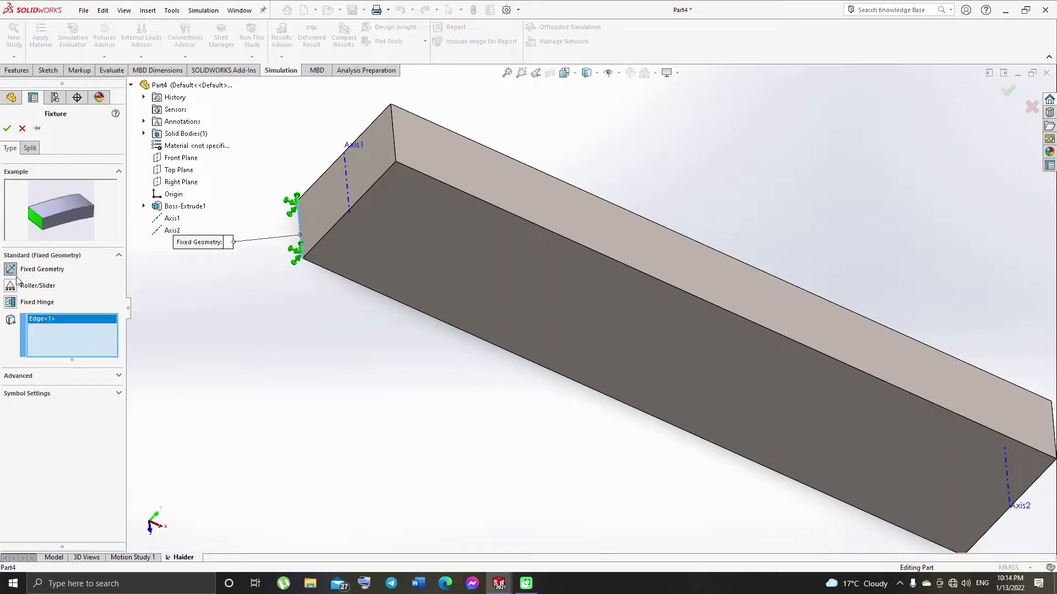
click(8, 130)
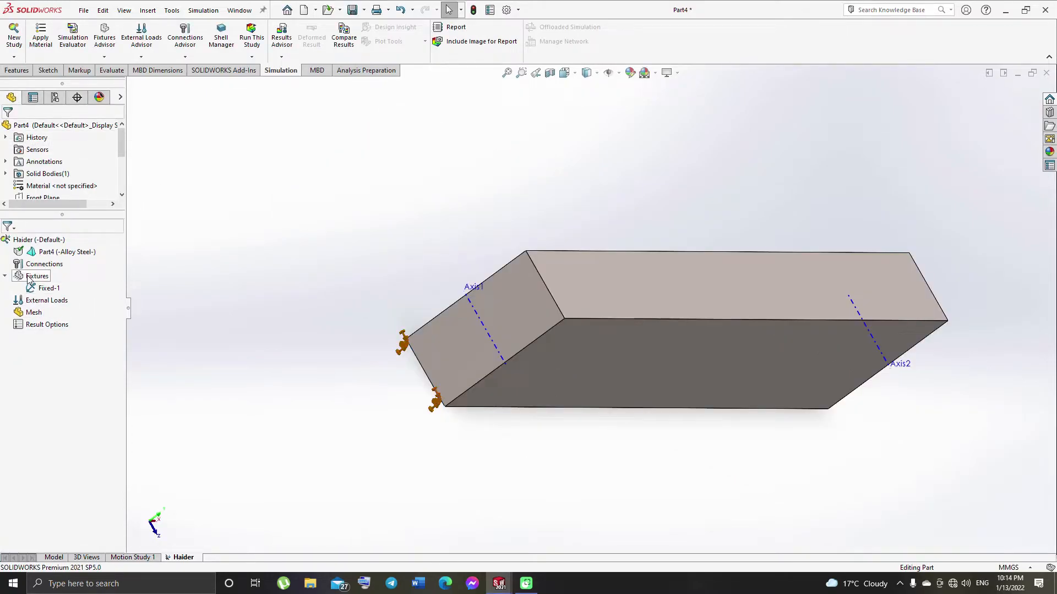
Add a Use Reference Geometry fixture to the far end's short bottom edge, referencing the top face with 0 mm translation normal to it
right_click(28, 279)
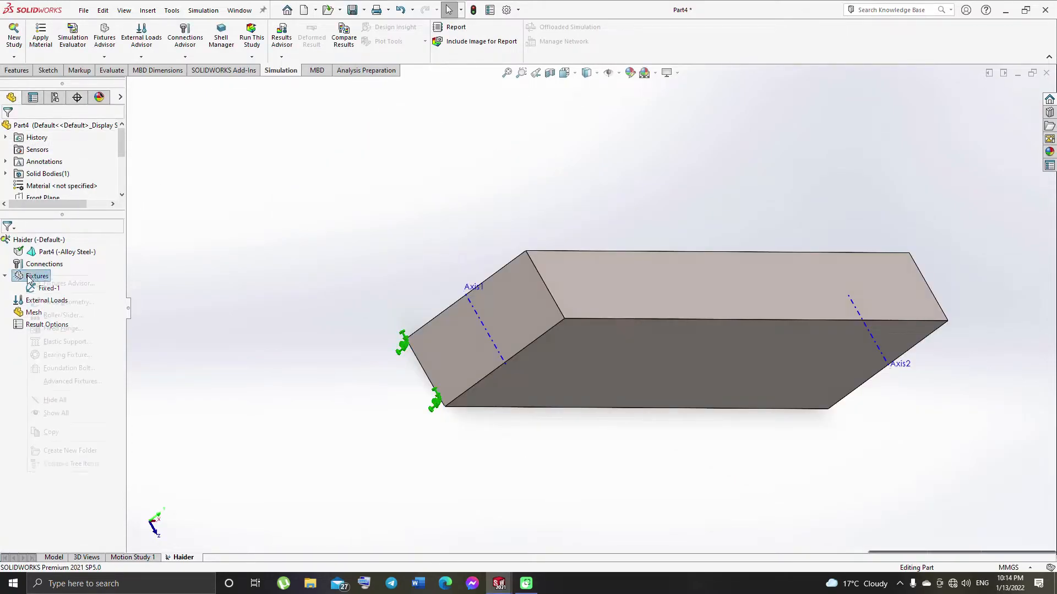
click(58, 303)
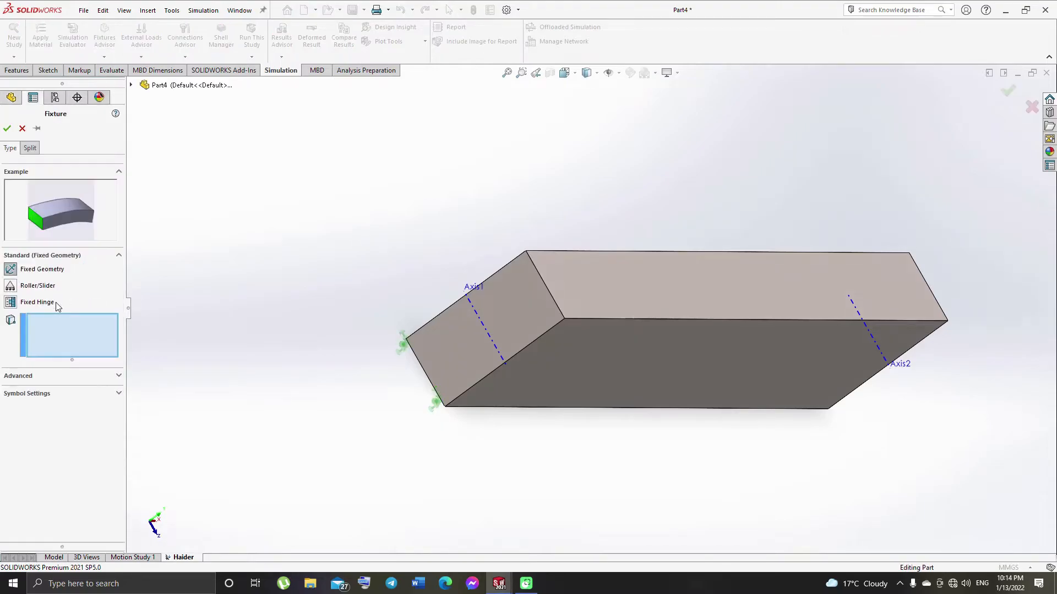
click(118, 376)
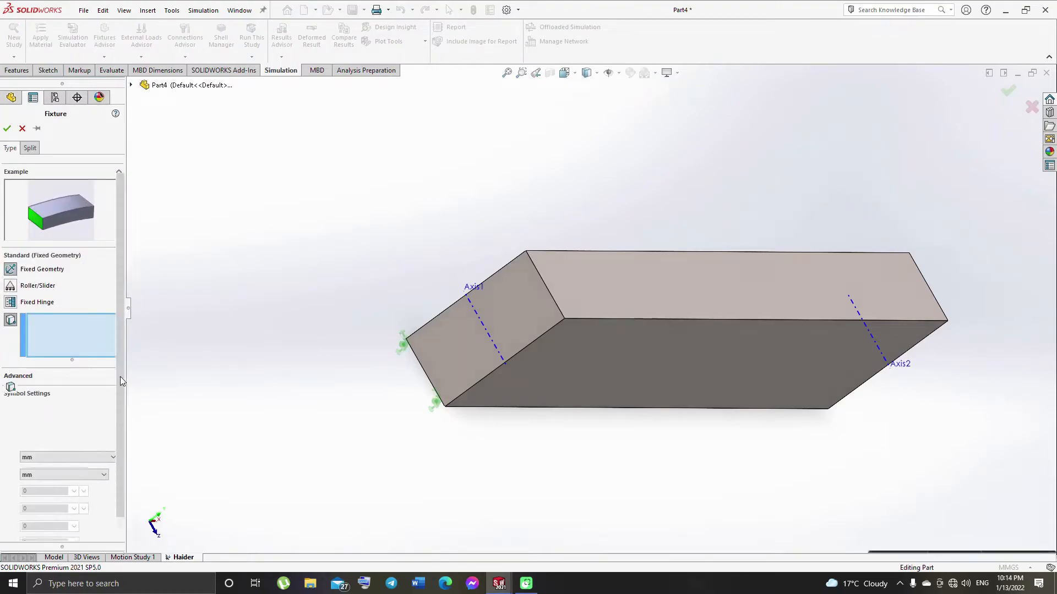
middle_drag(534, 412, 356, 308)
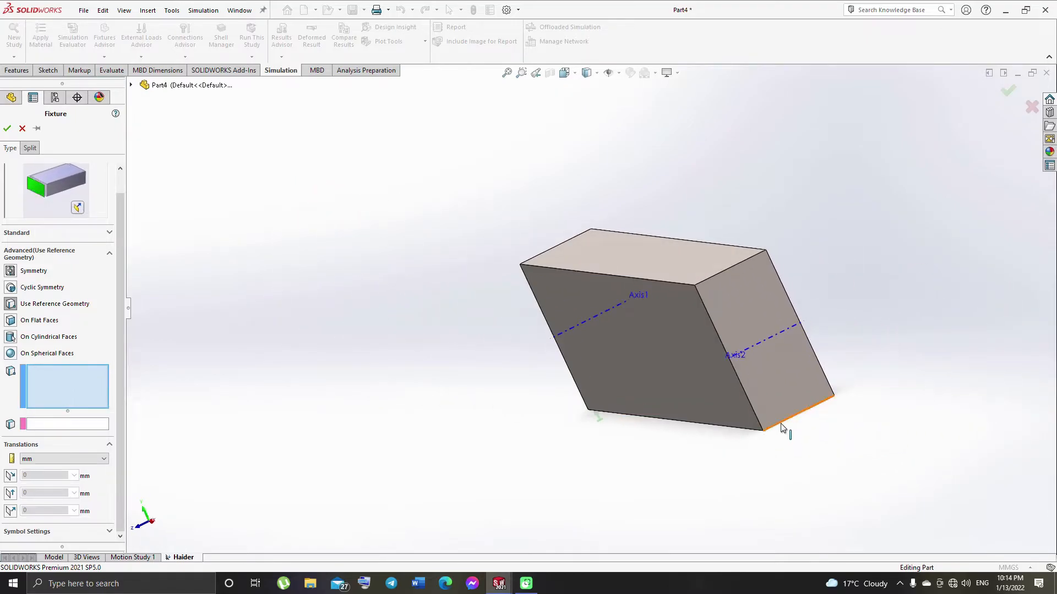
click(786, 425)
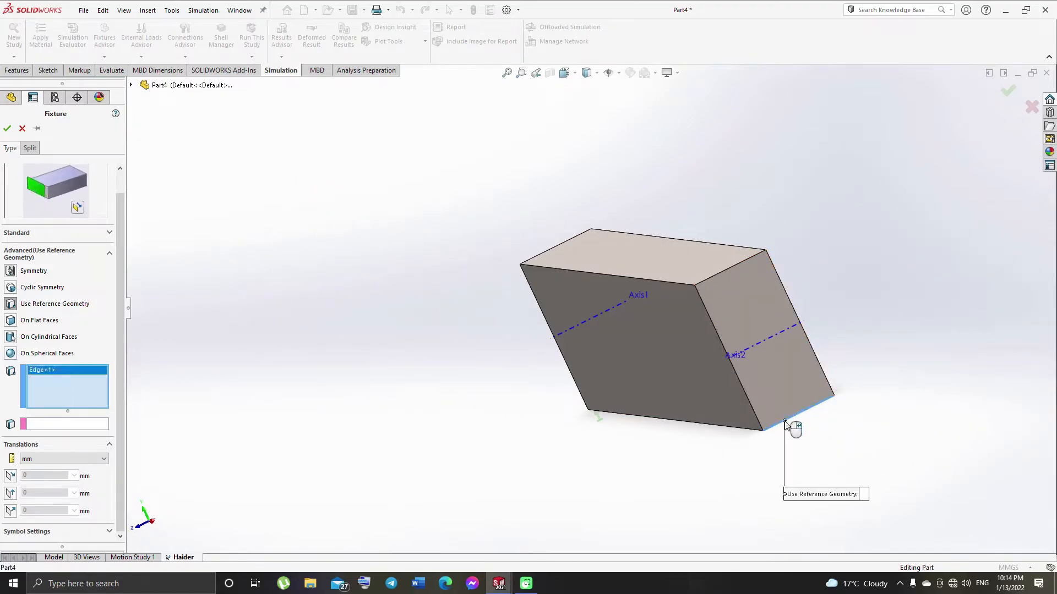
click(56, 425)
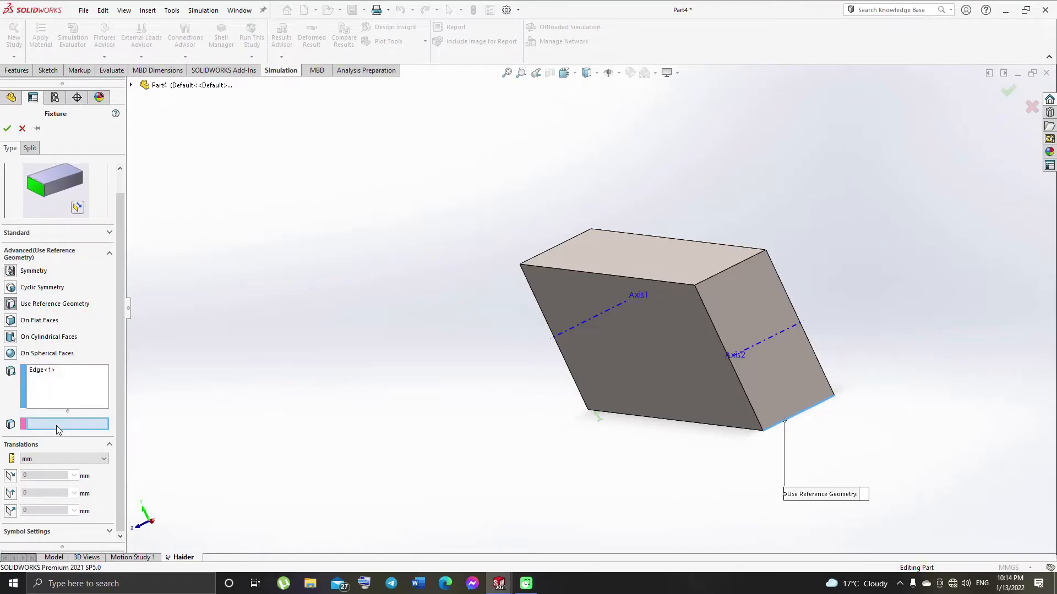
click(625, 259)
scroll(115, 458, down, 2)
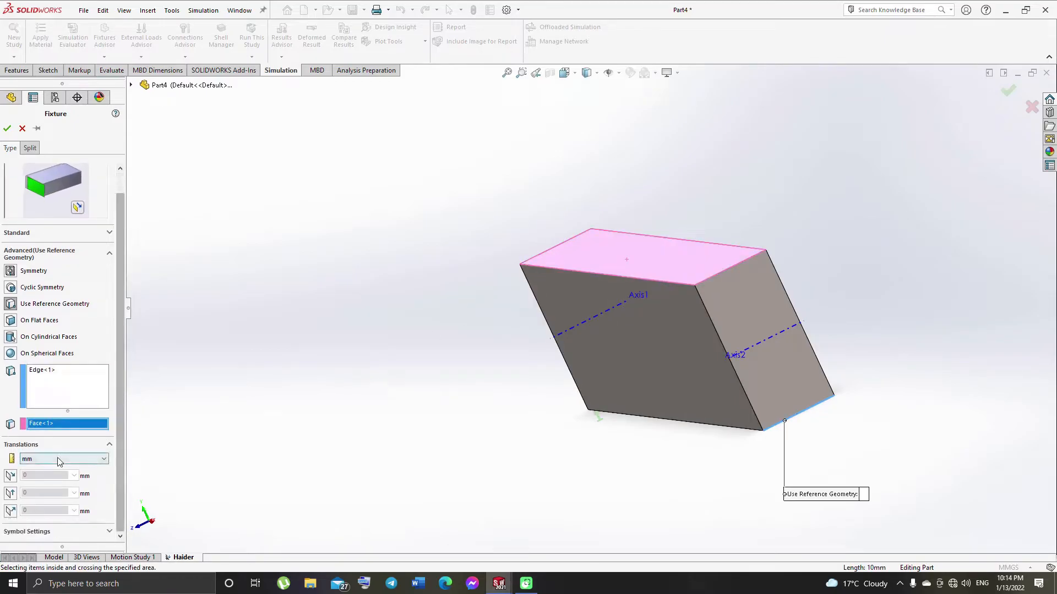
click(10, 511)
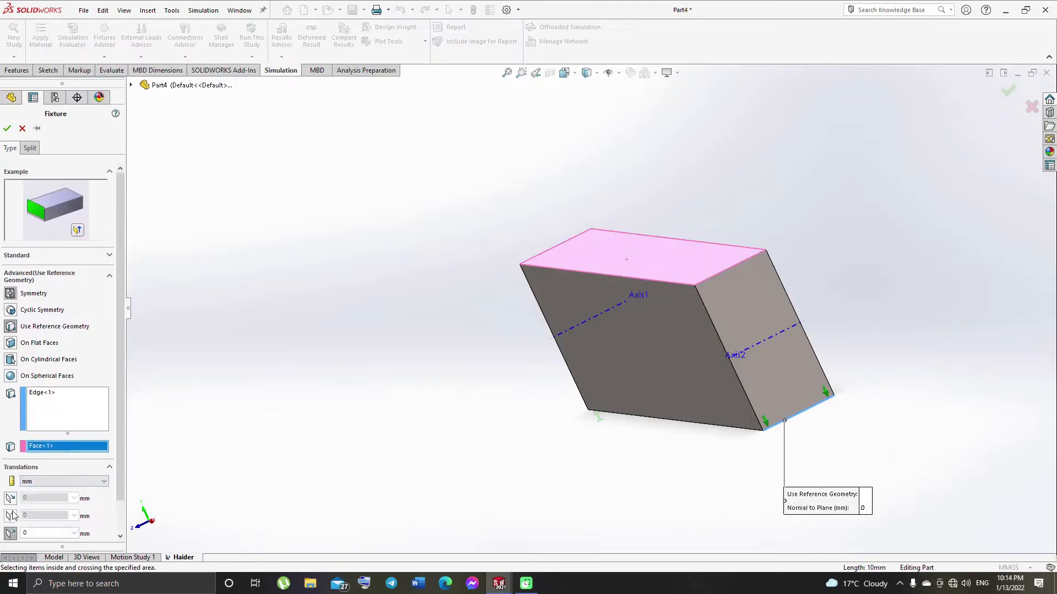
click(7, 128)
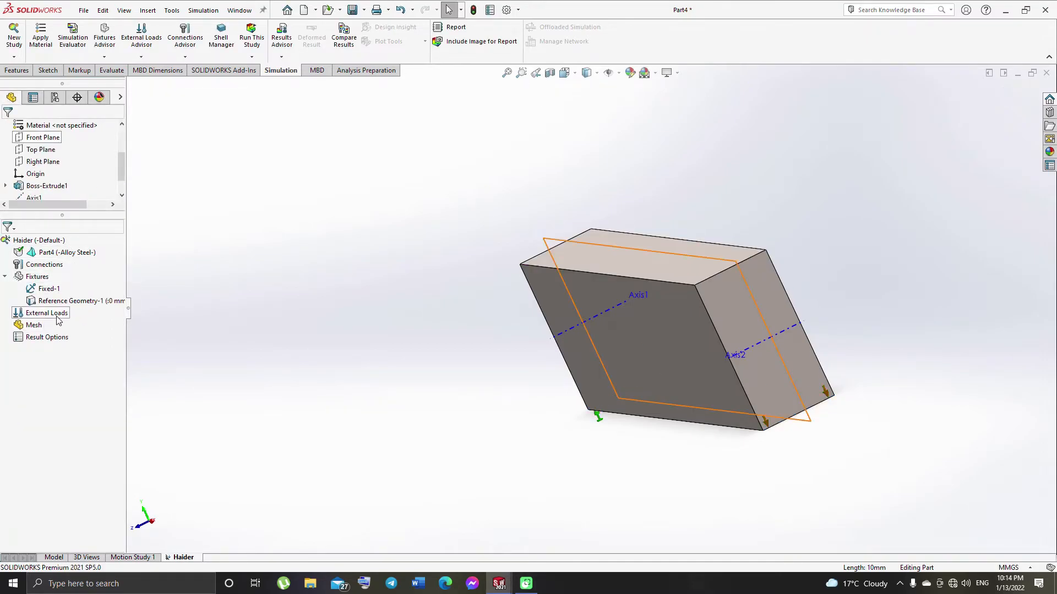
Apply a torque of 100 N·m per item to the beam's end face at the origin, using Axis1 as the reference
click(58, 316)
right_click(57, 320)
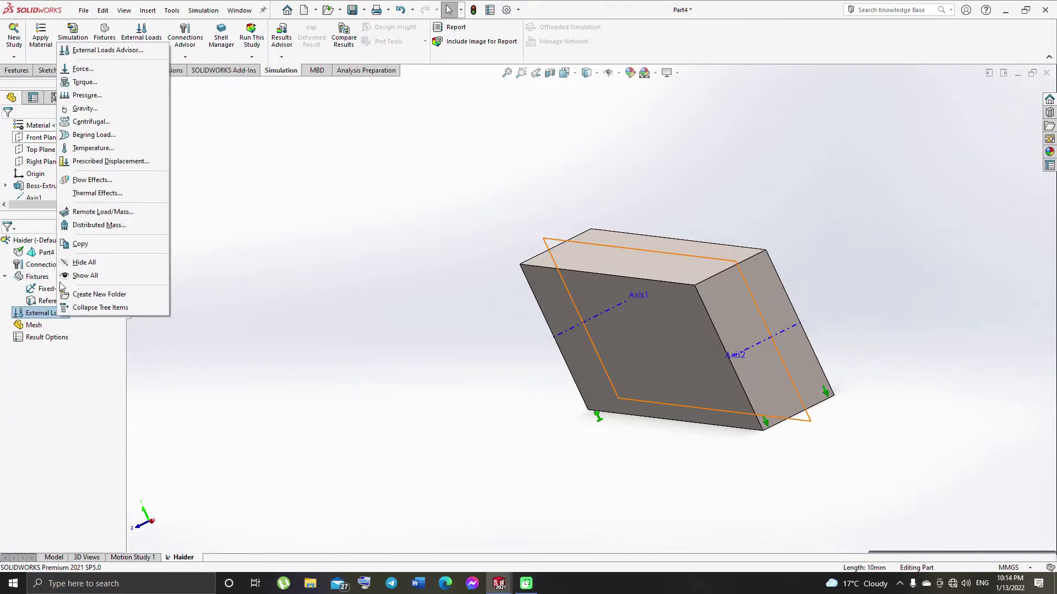
click(85, 81)
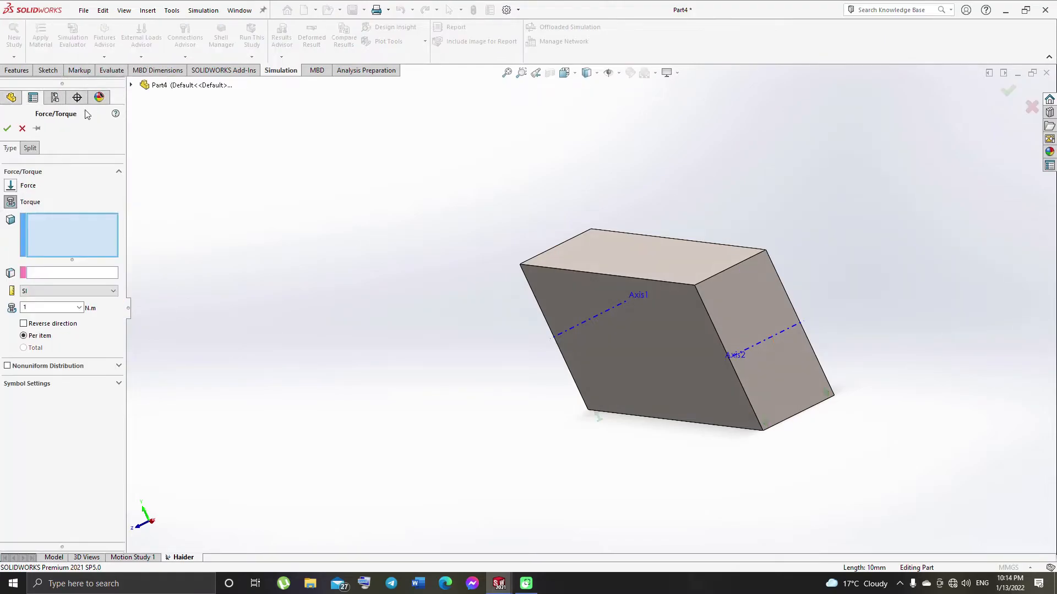
scroll(404, 334, down, 5)
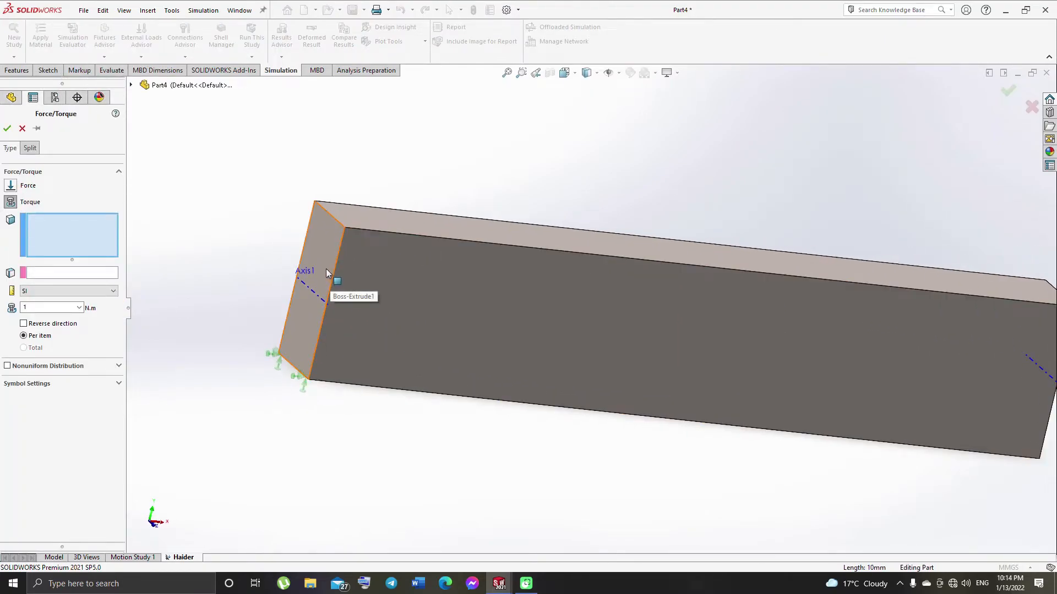
click(325, 268)
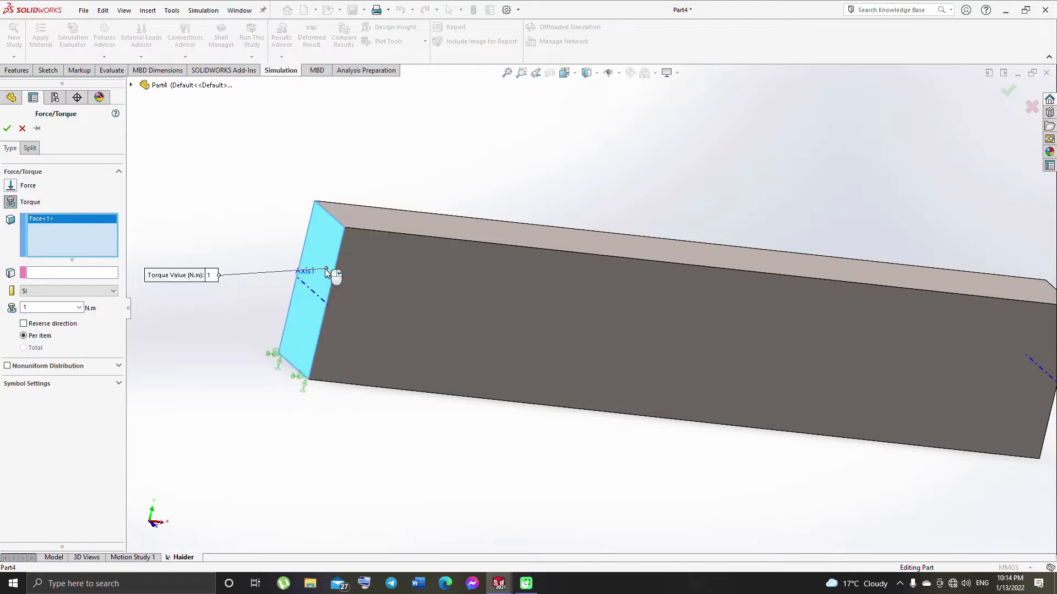
click(55, 273)
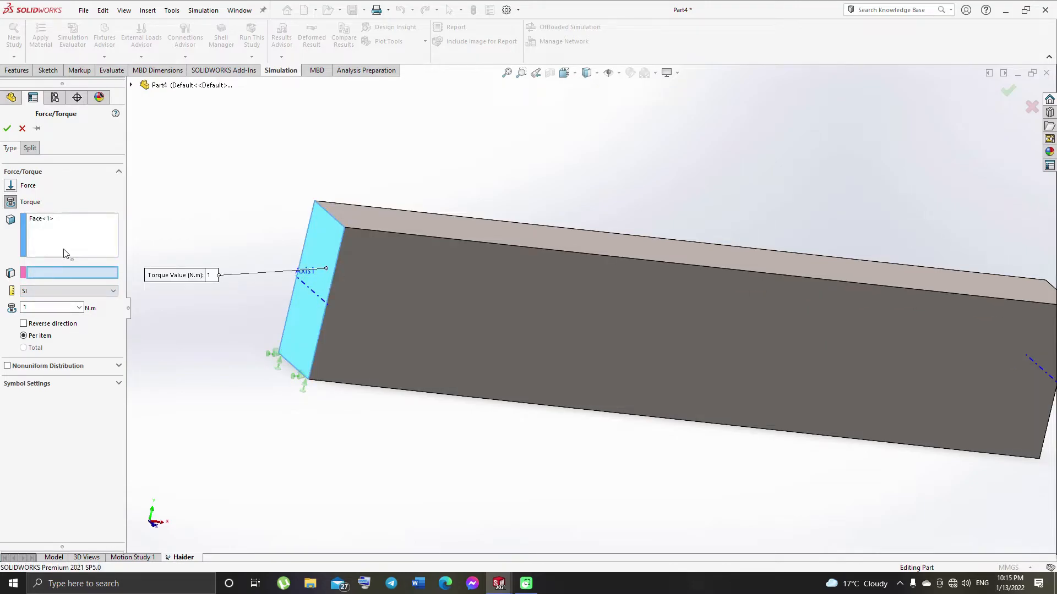
click(131, 86)
click(172, 218)
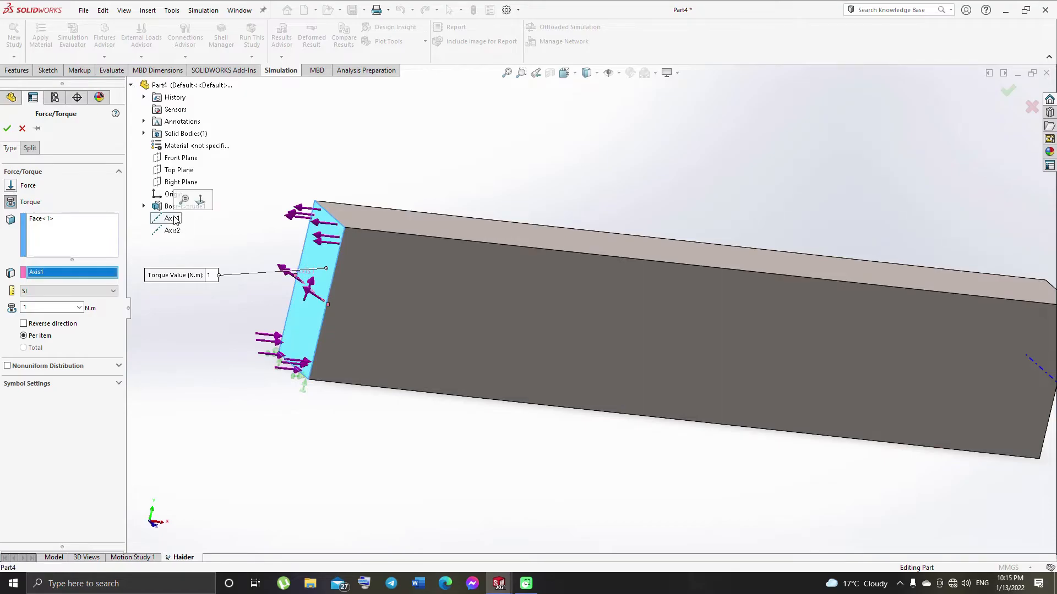
click(66, 308)
text(1)
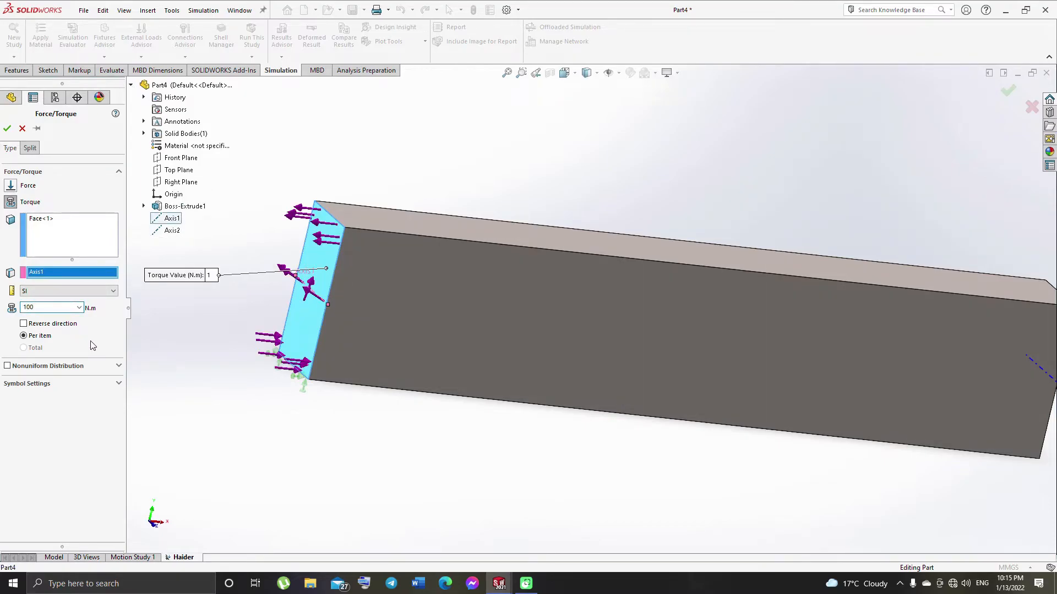
click(7, 128)
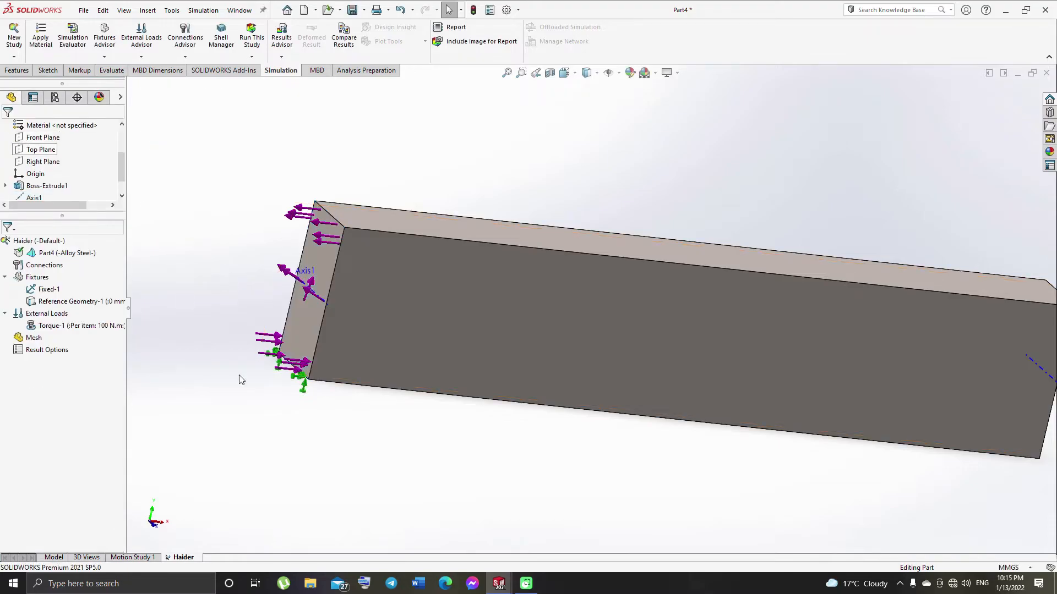
Apply a second torque of 100 N·m per item to the beam's far end face, using Axis2 as the reference
scroll(389, 424, up, 5)
middle_drag(389, 424, 404, 426)
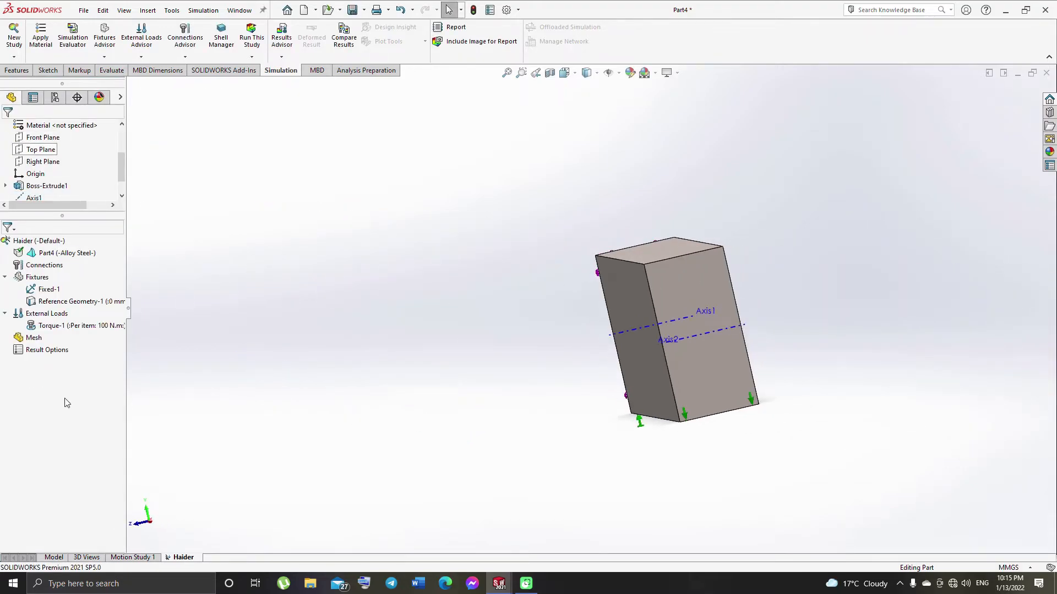
right_click(27, 314)
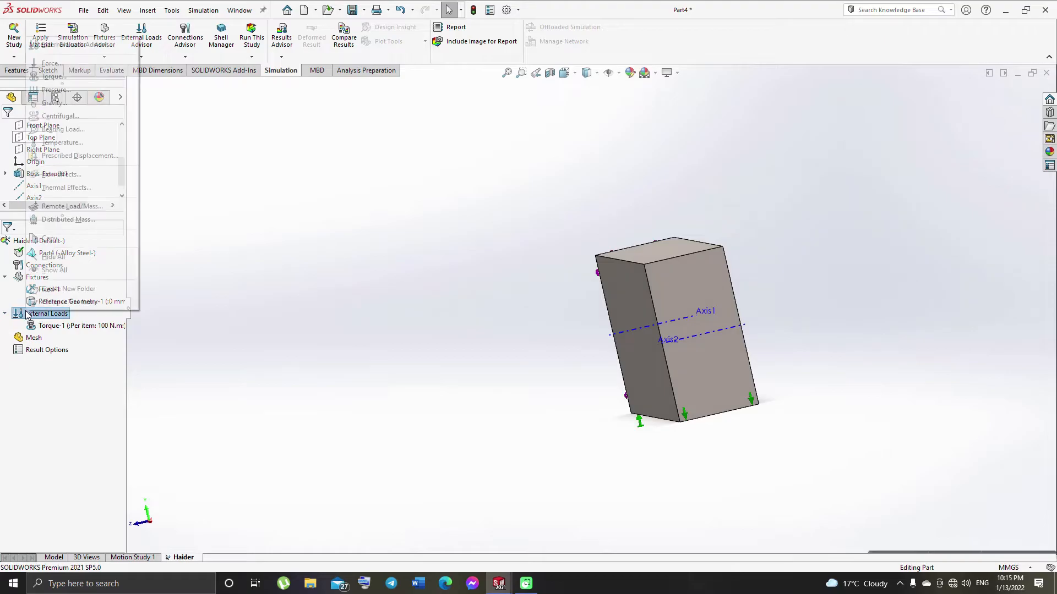
click(52, 77)
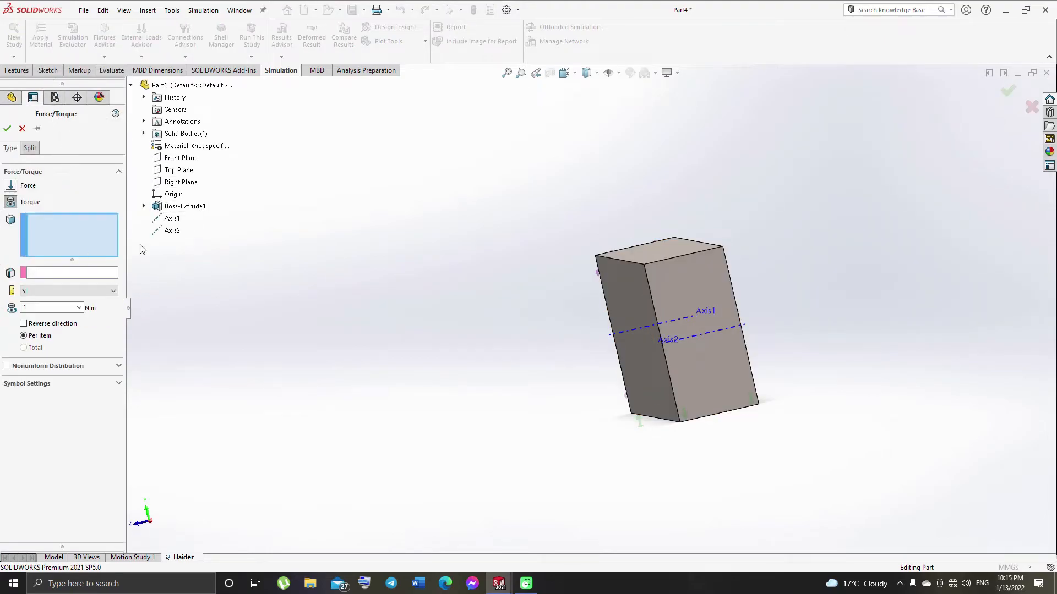
click(698, 322)
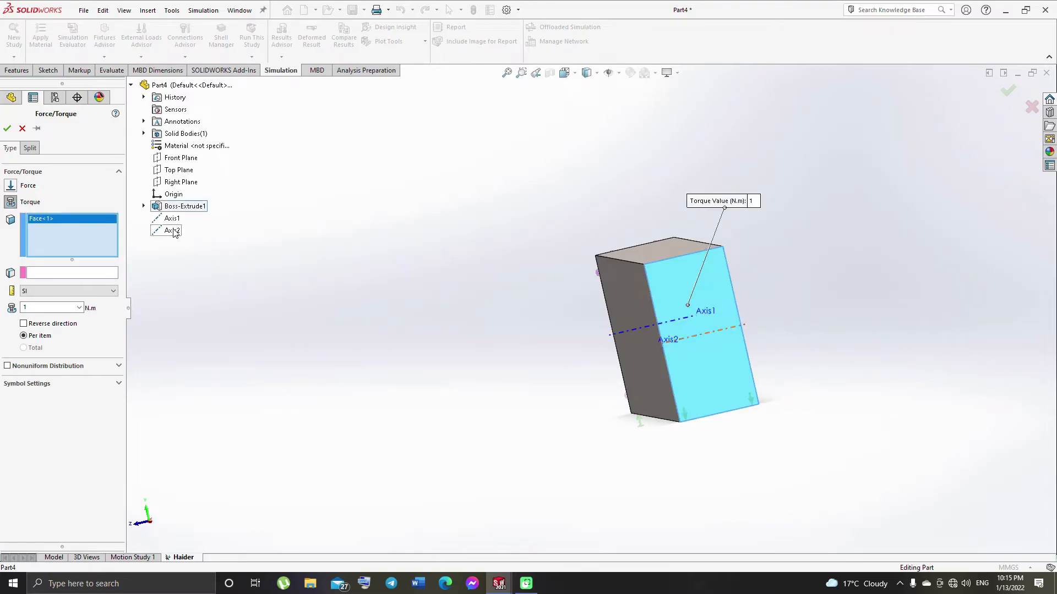
click(76, 273)
click(172, 230)
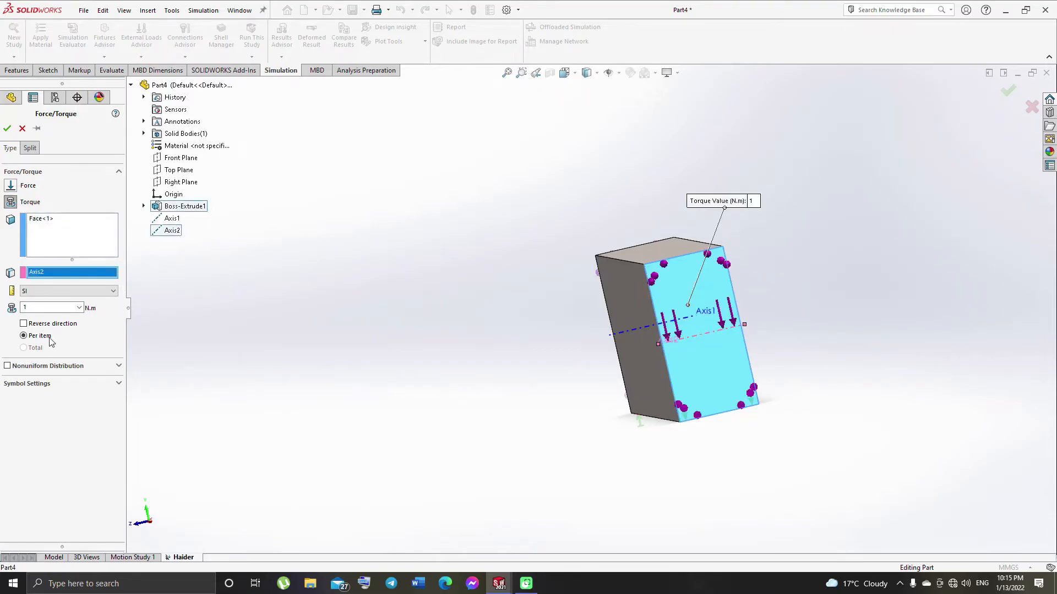
click(45, 309)
text(00)
click(10, 130)
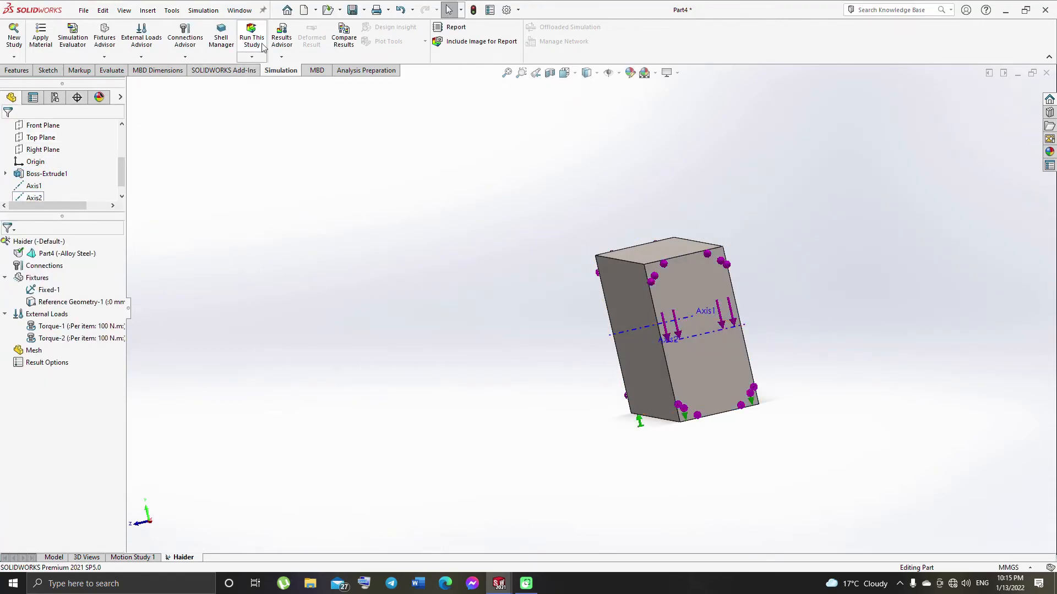
Run the static study and view the beam's deformed von Mises stress plot from its long side
click(251, 41)
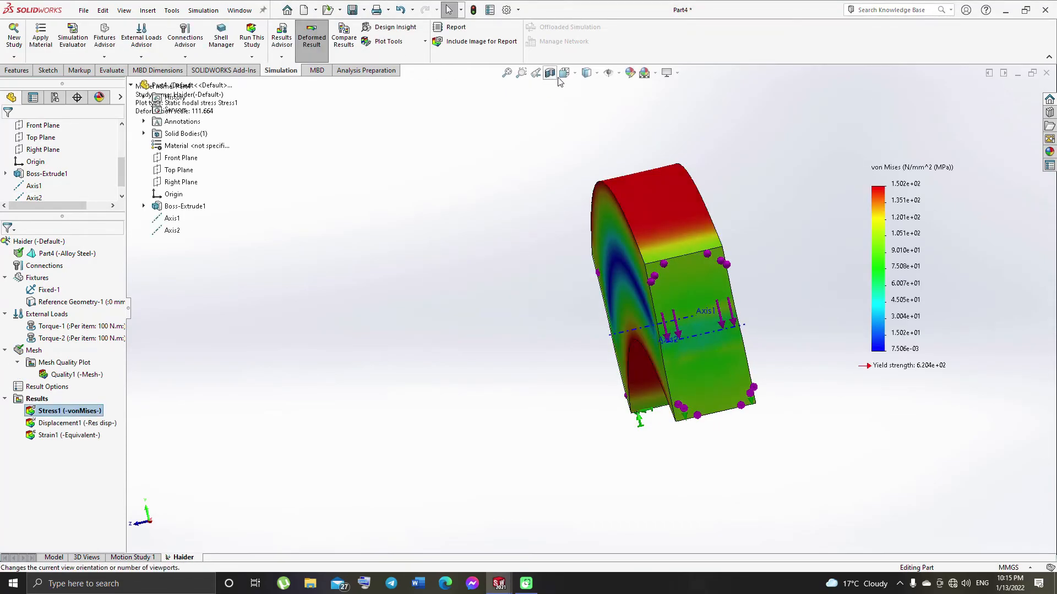
click(564, 72)
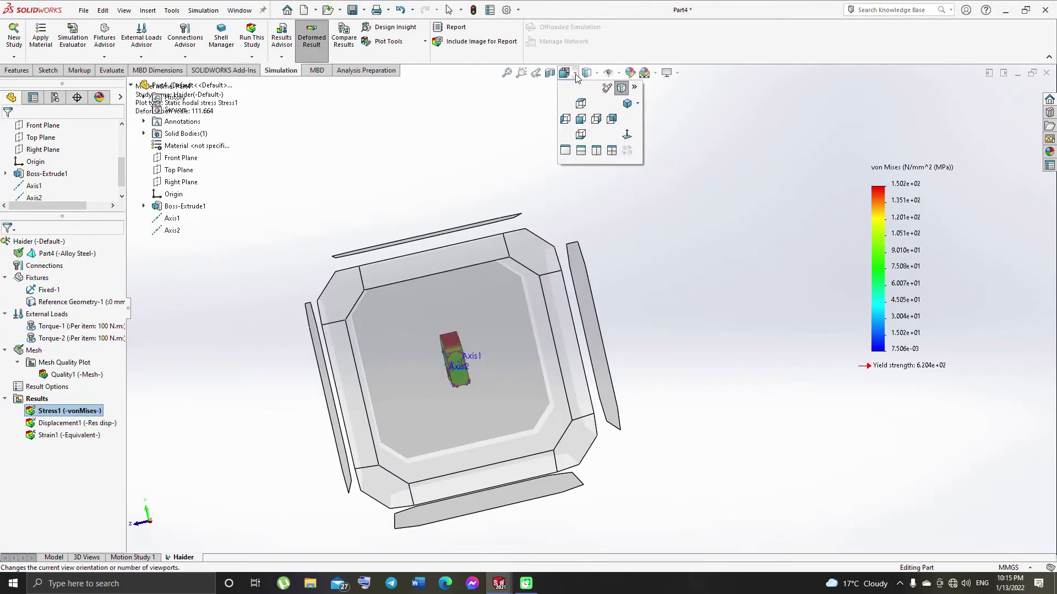
click(628, 105)
middle_drag(651, 175, 800, 503)
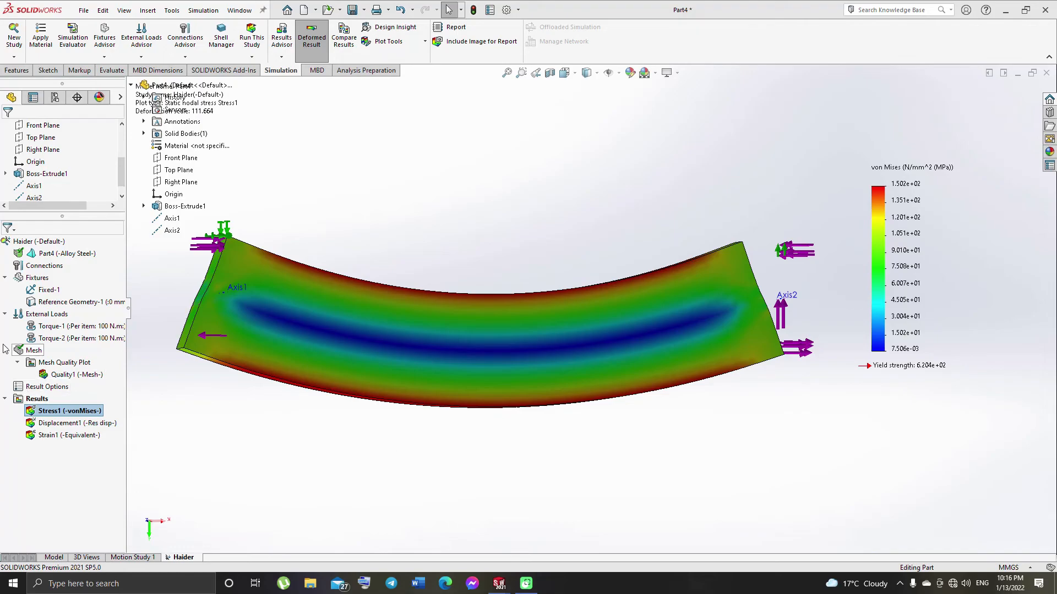
Hide all external load and fixture symbols on the stress plot
click(34, 315)
right_click(34, 315)
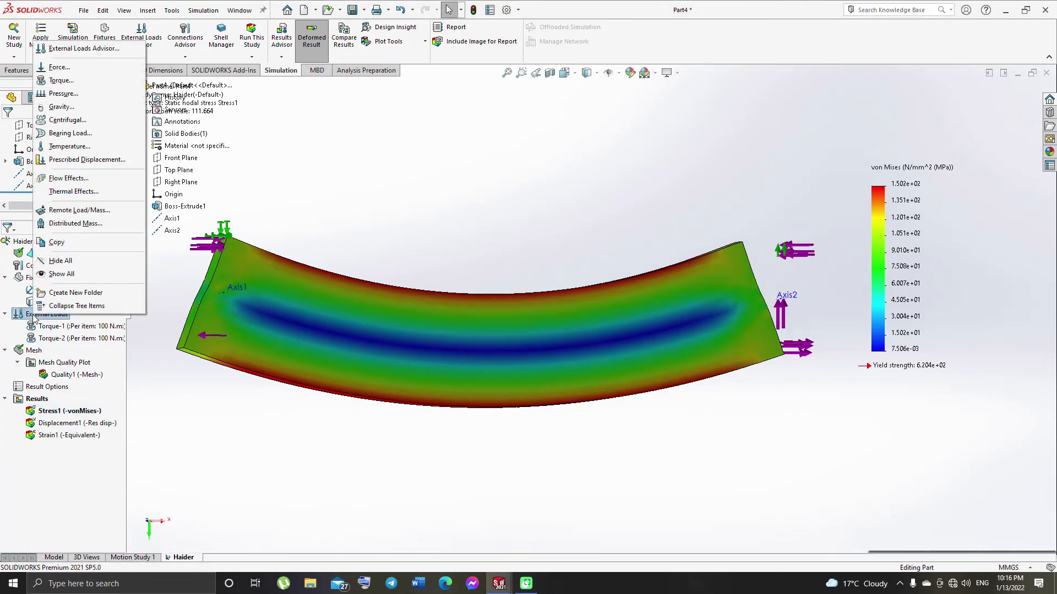
click(43, 275)
click(36, 278)
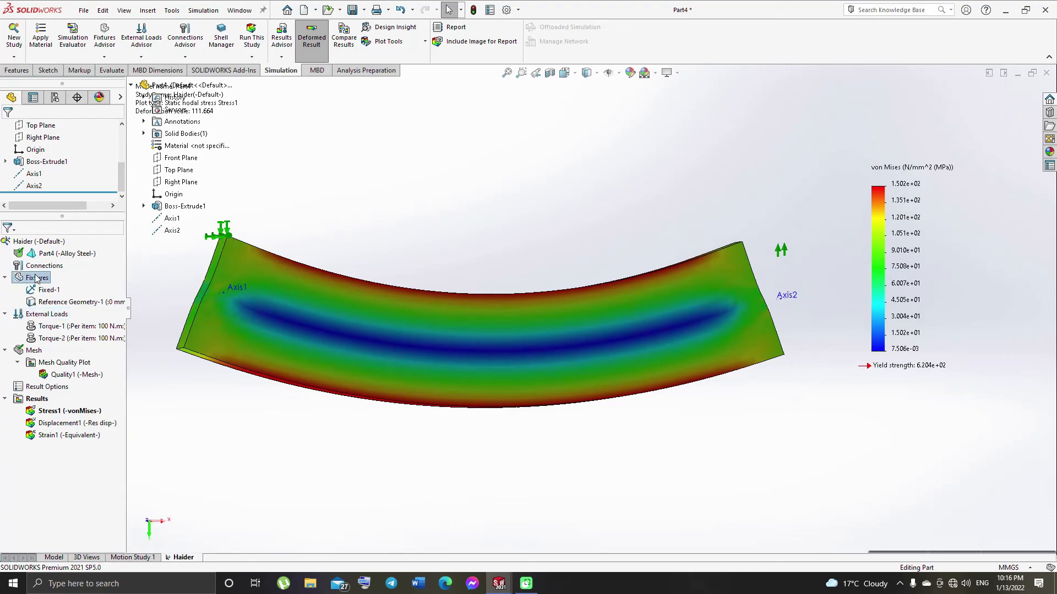
right_click(36, 278)
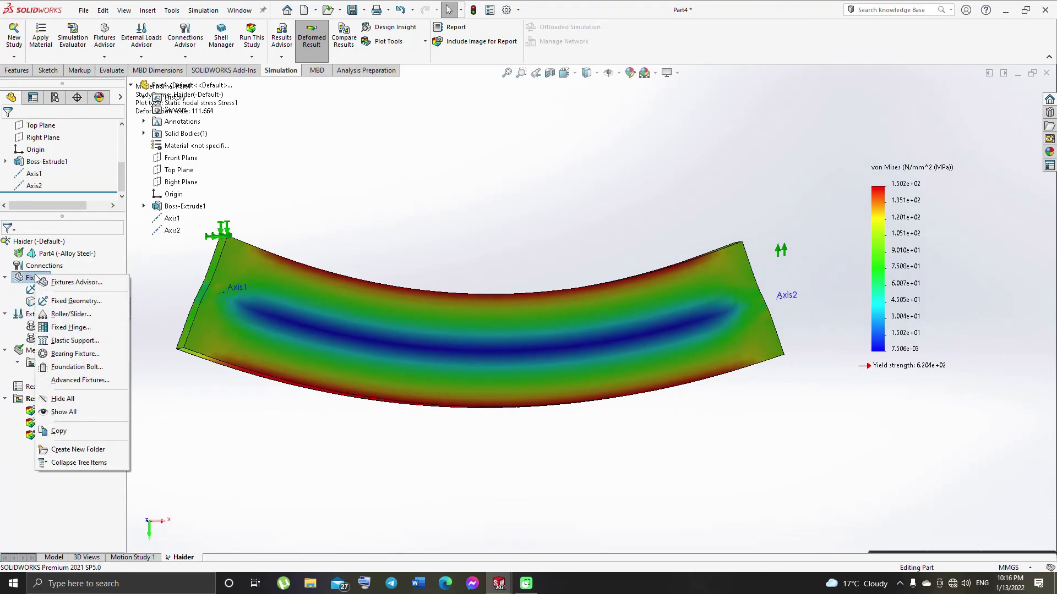
click(58, 400)
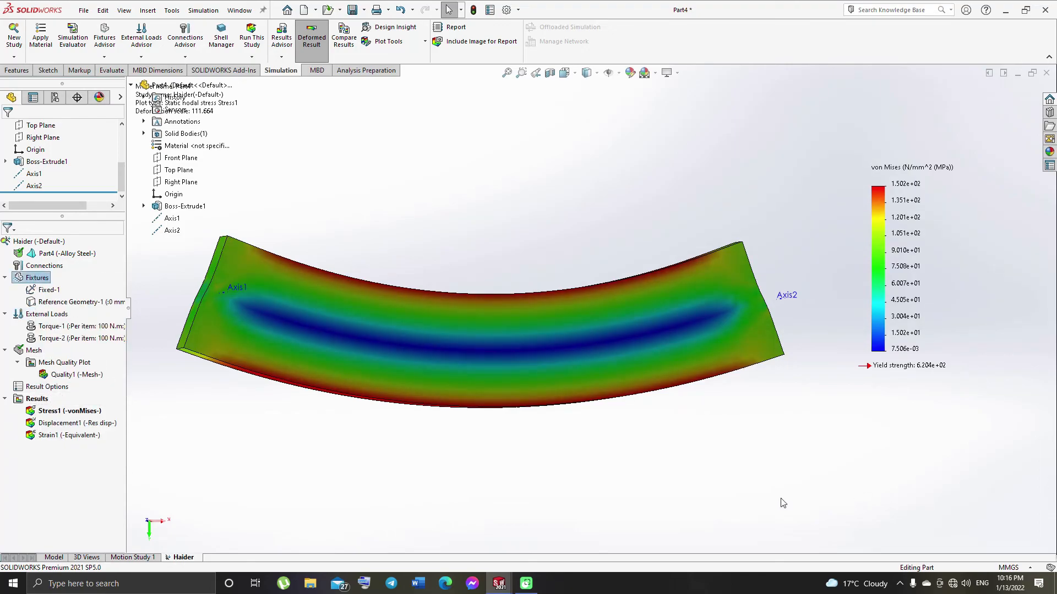